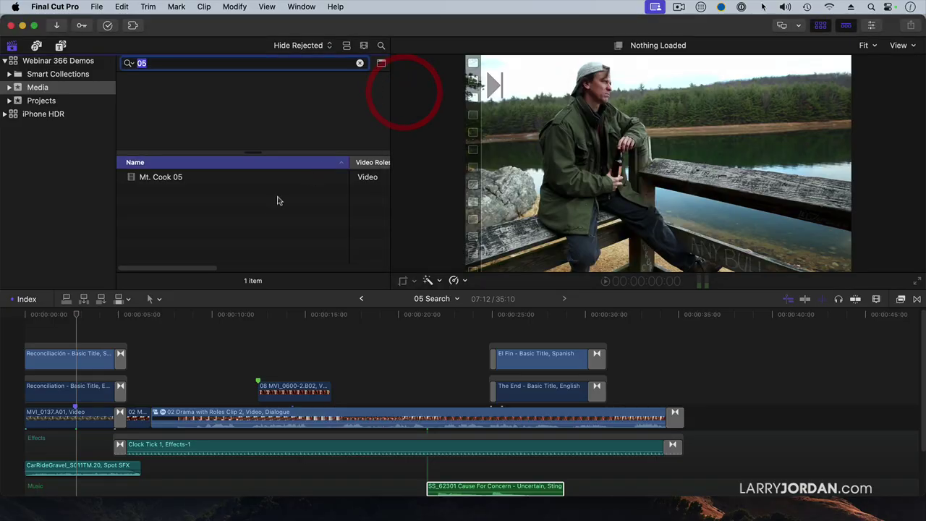
Step: Open the 06 Color project from the library's project list into the timeline
{"action": "left_click", "coordinate": [58, 101]}
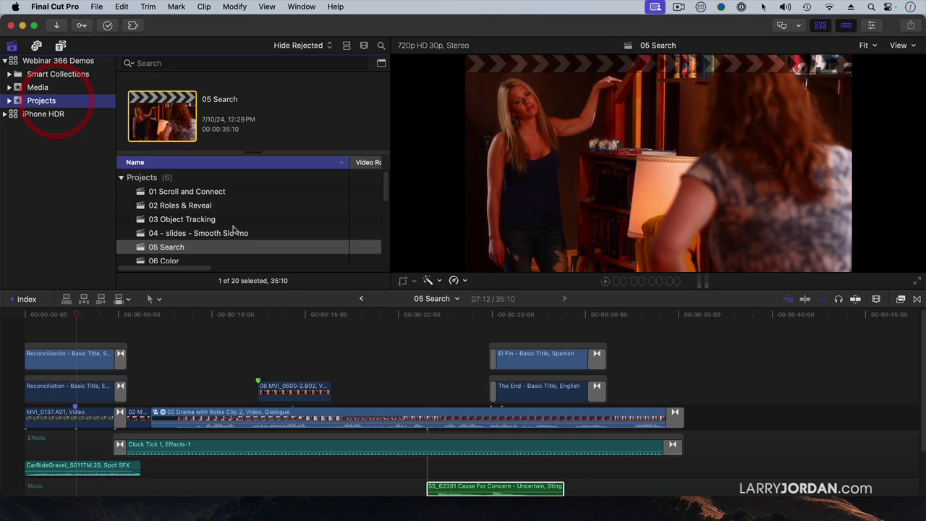
{"action": "scroll", "coordinate": [234, 231], "scroll_direction": "down", "scroll_amount": 1}
{"action": "double_click", "coordinate": [198, 250]}
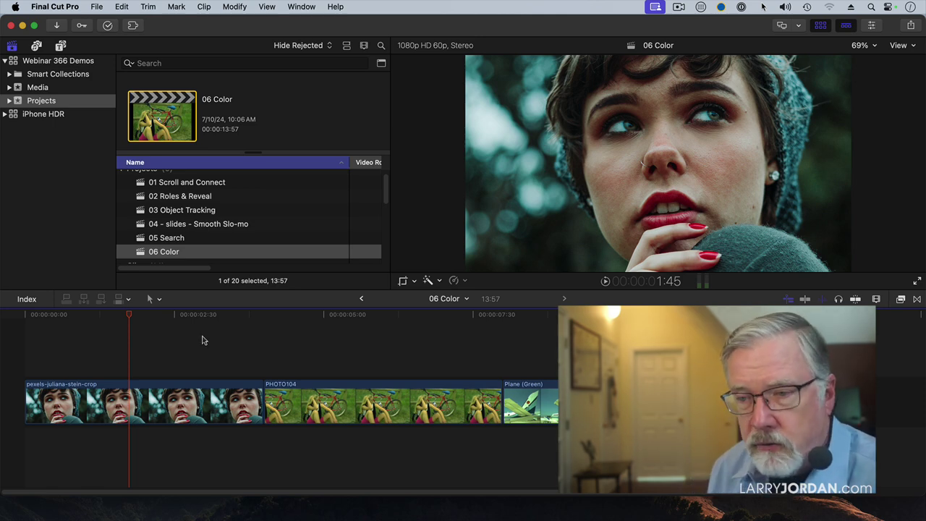
Step: Add Color Adjustments to pexels-juliana-stein-crop and auto-enhance it (Exposure -13.7, Shadows 8.3)
{"action": "left_click", "coordinate": [166, 416]}
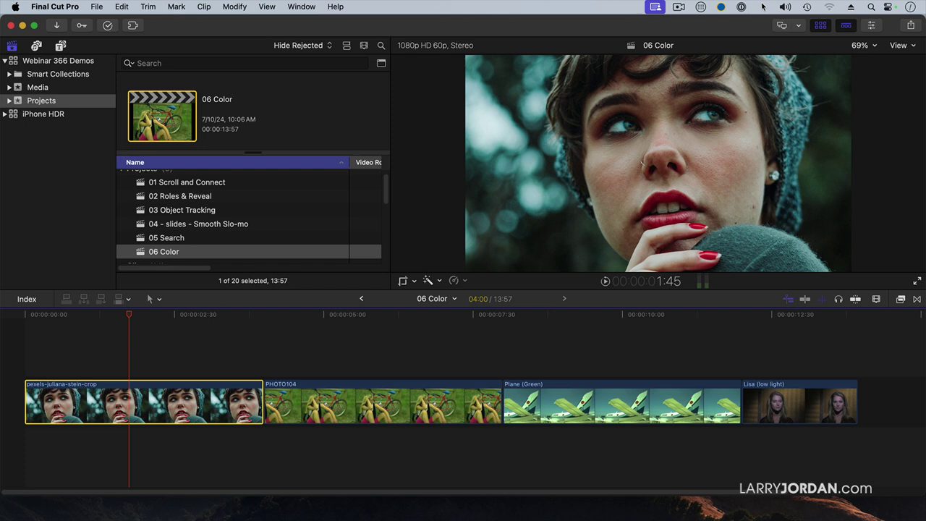
{"action": "left_click", "coordinate": [873, 26]}
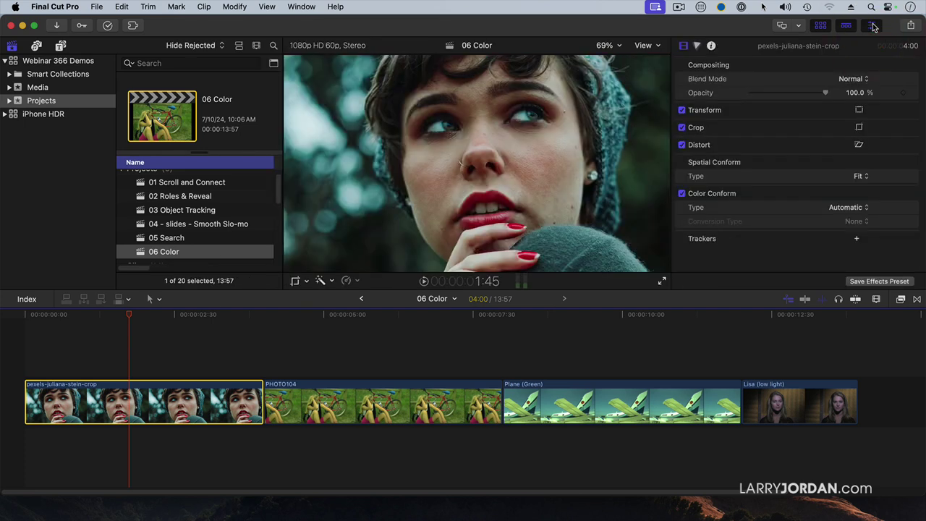
{"action": "left_click", "coordinate": [697, 45]}
{"action": "left_click", "coordinate": [712, 65]}
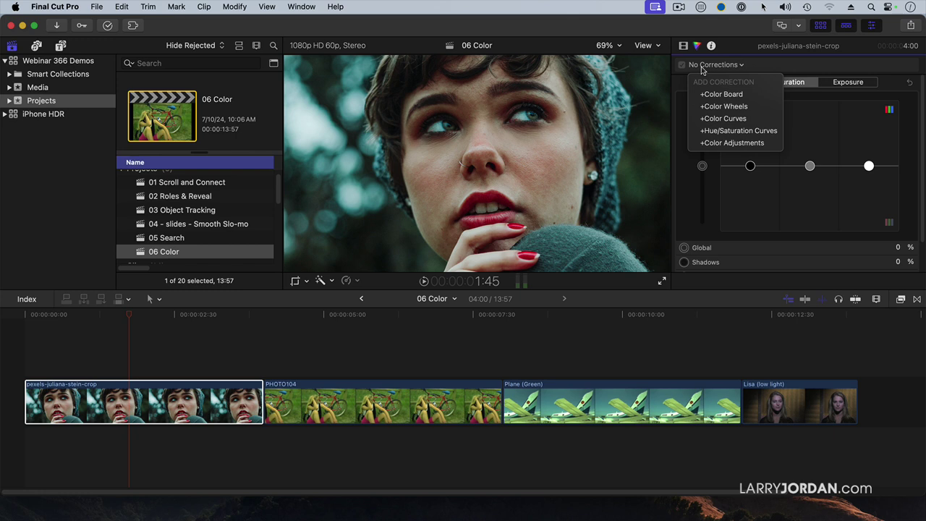
{"action": "left_click", "coordinate": [767, 144]}
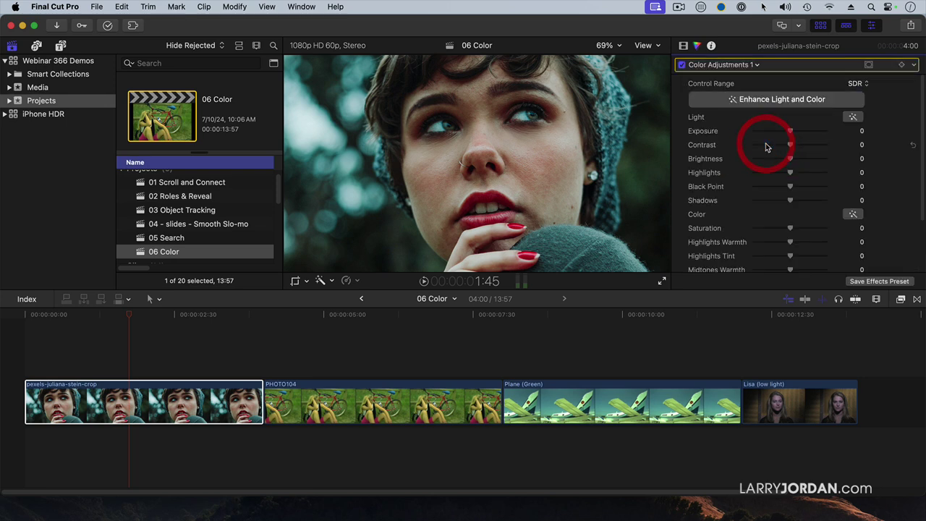
{"action": "left_click", "coordinate": [779, 106]}
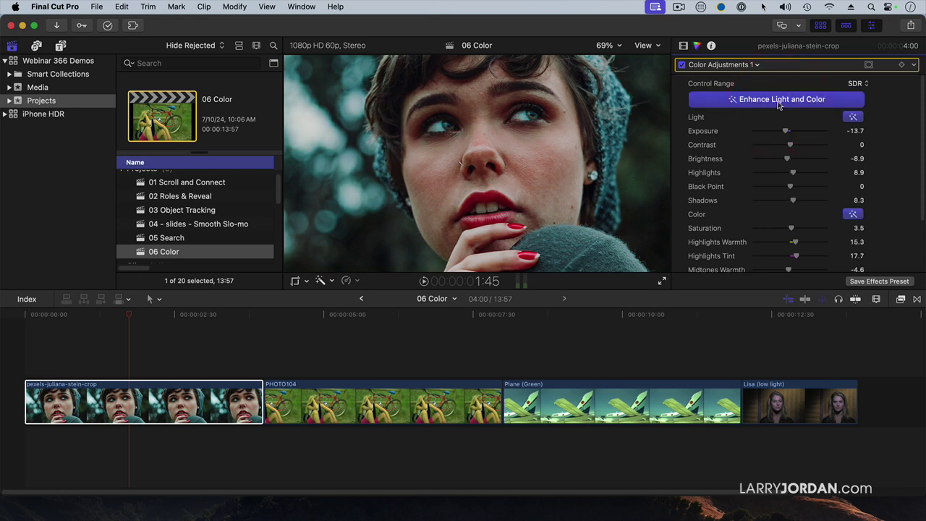
Step: Toggle the correction off and on twice to compare, leaving it enabled
{"action": "left_click", "coordinate": [680, 65]}
{"action": "left_click", "coordinate": [681, 66]}
{"action": "left_click", "coordinate": [680, 65]}
{"action": "left_click", "coordinate": [681, 65]}
Step: Select the PHOTO104 bicycle clip and add a Color Adjustments correction to it
{"action": "left_click", "coordinate": [394, 315]}
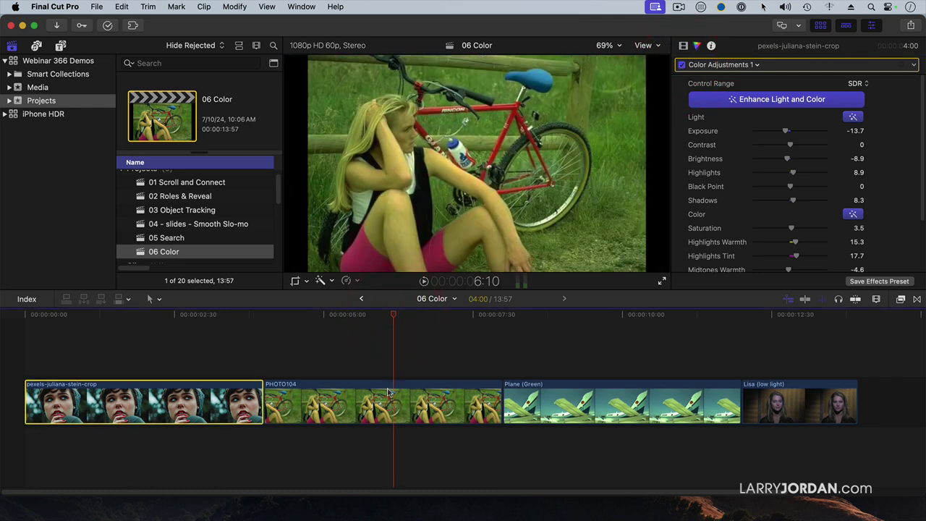
{"action": "left_click", "coordinate": [390, 394]}
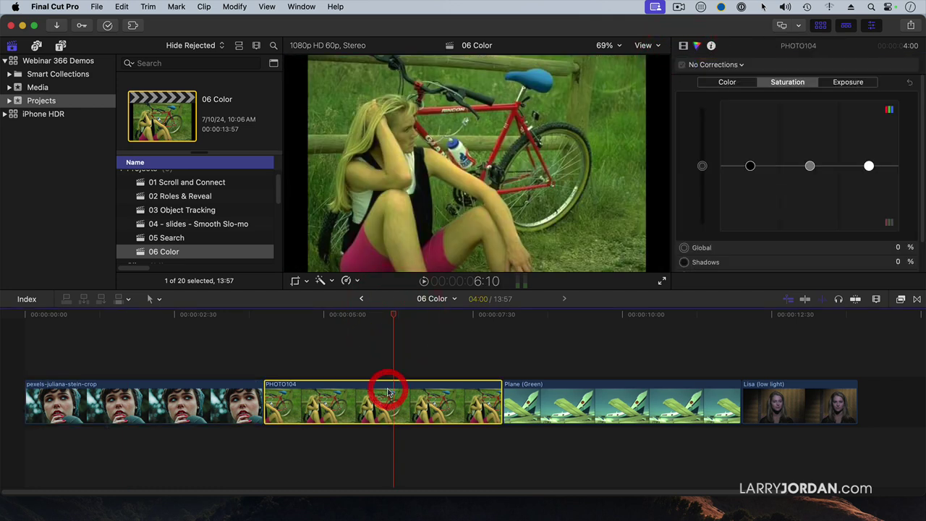
{"action": "left_click", "coordinate": [390, 315]}
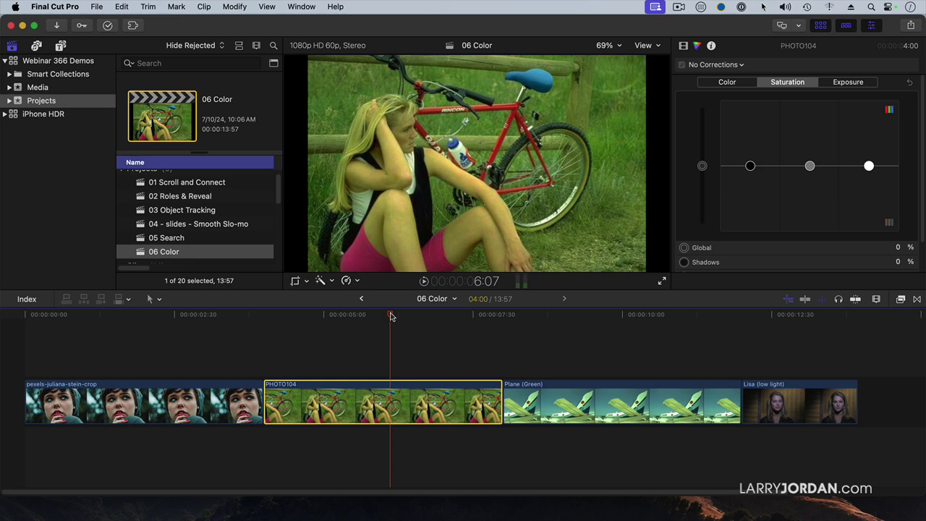
{"action": "left_click", "coordinate": [408, 400]}
{"action": "left_click", "coordinate": [717, 66]}
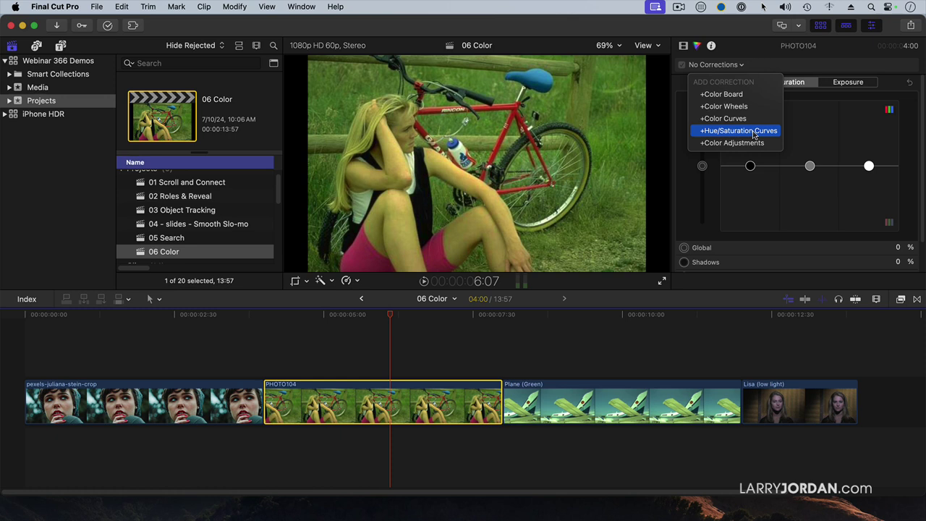
{"action": "left_click", "coordinate": [752, 145]}
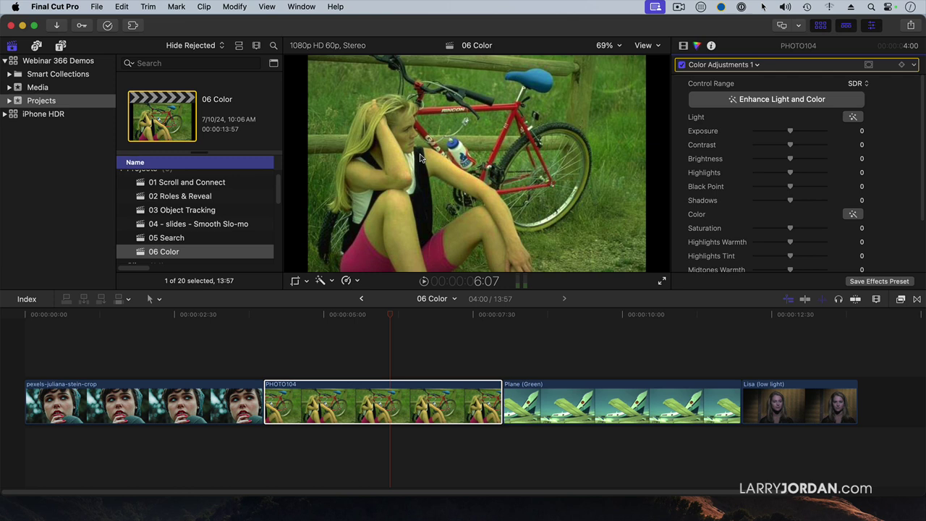
Step: Auto-correct only its colour (Saturation -5.3, Highlights Tint 35.7), then compare with the original
{"action": "left_click", "coordinate": [852, 215]}
{"action": "left_click", "coordinate": [852, 213]}
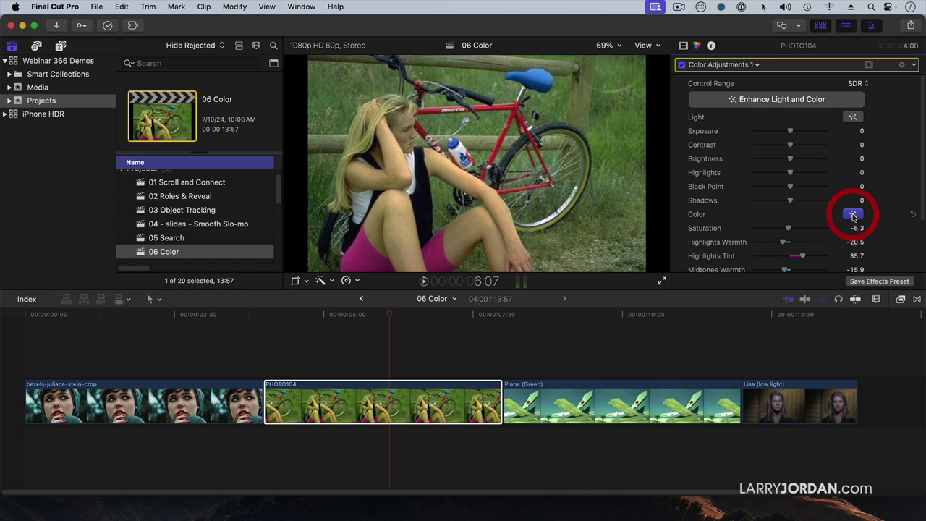
{"action": "left_click", "coordinate": [682, 65]}
{"action": "left_click", "coordinate": [681, 65]}
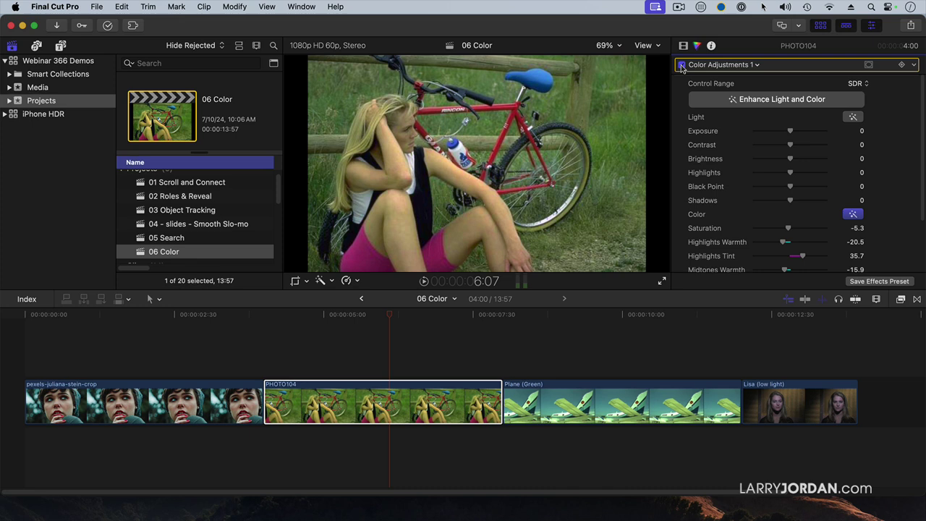
Step: Auto-enhance Plane (Green) with Color Adjustments, then select the Lisa (low light) clip
{"action": "left_click", "coordinate": [681, 65]}
{"action": "left_click", "coordinate": [582, 316]}
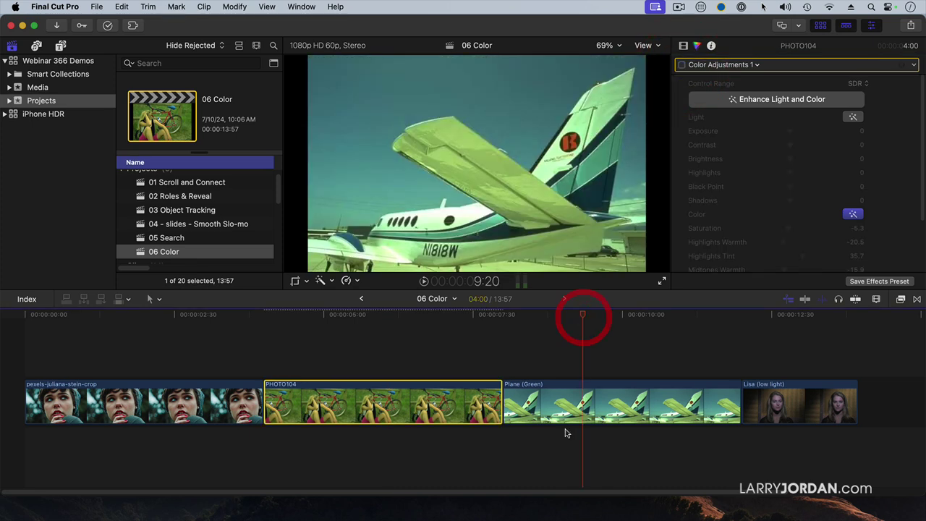
{"action": "left_click", "coordinate": [571, 407]}
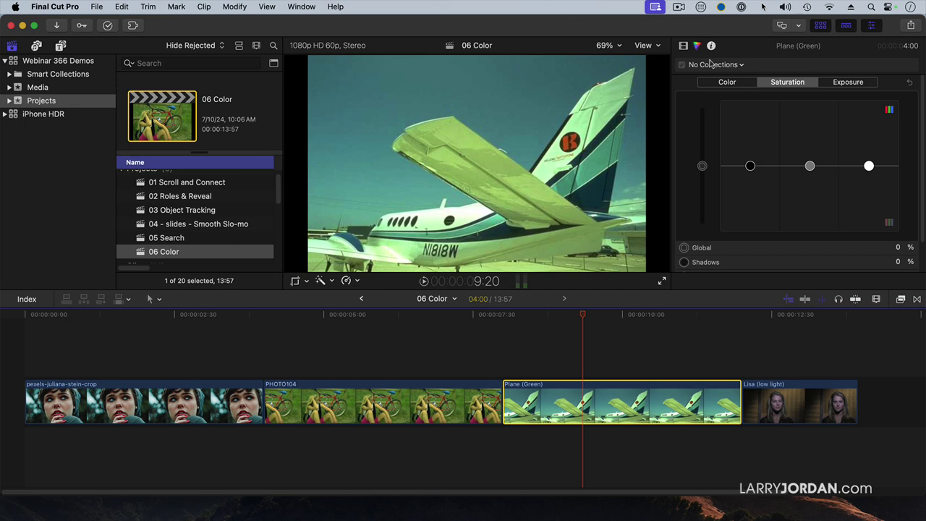
{"action": "left_click", "coordinate": [715, 65]}
{"action": "left_click", "coordinate": [736, 143]}
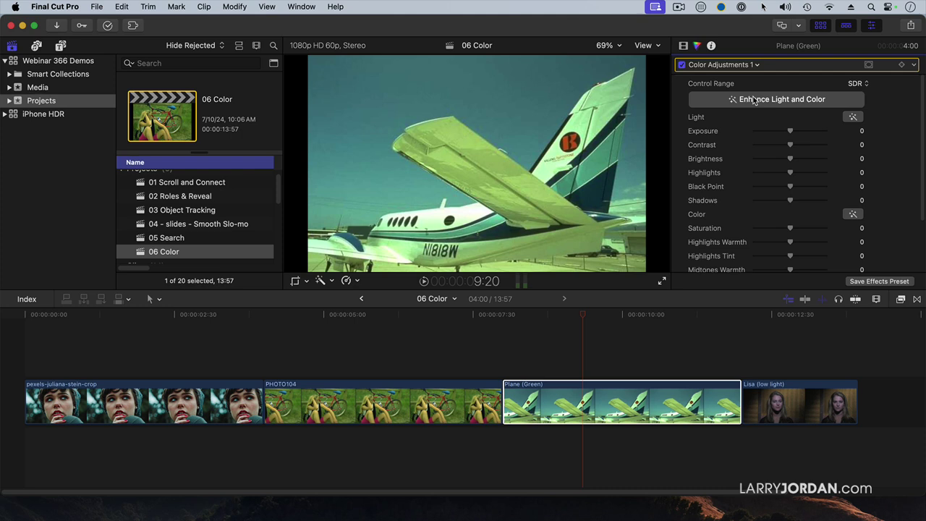
{"action": "left_click", "coordinate": [753, 101]}
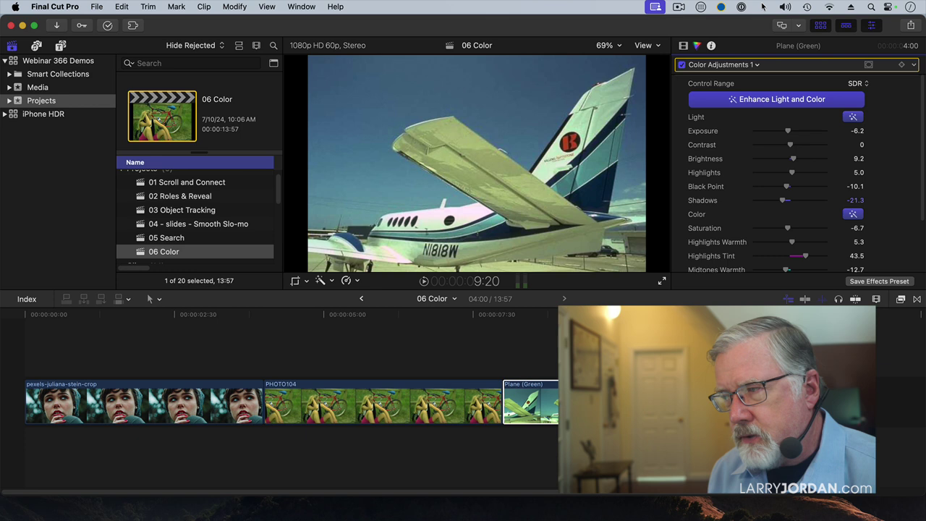
{"action": "left_click", "coordinate": [792, 299]}
{"action": "left_click", "coordinate": [799, 402]}
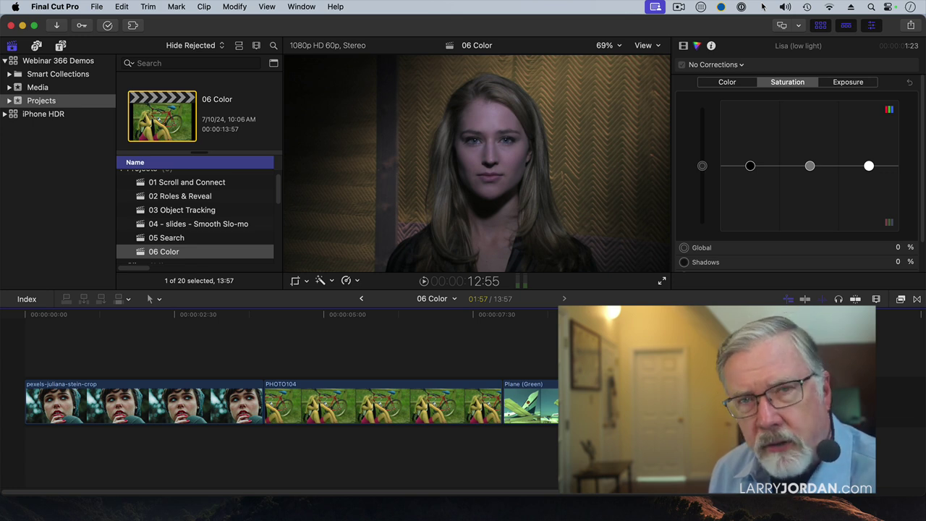
Step: Give Lisa (low light) a light-only auto correction: Exposure 25.6, Brightness 9.5, colour at 0
{"action": "left_click", "coordinate": [741, 64]}
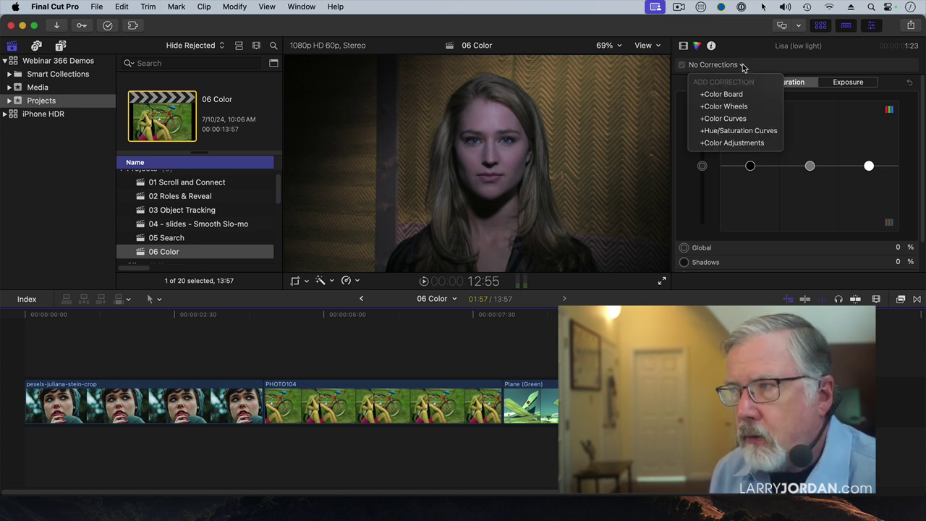
{"action": "left_click", "coordinate": [736, 143]}
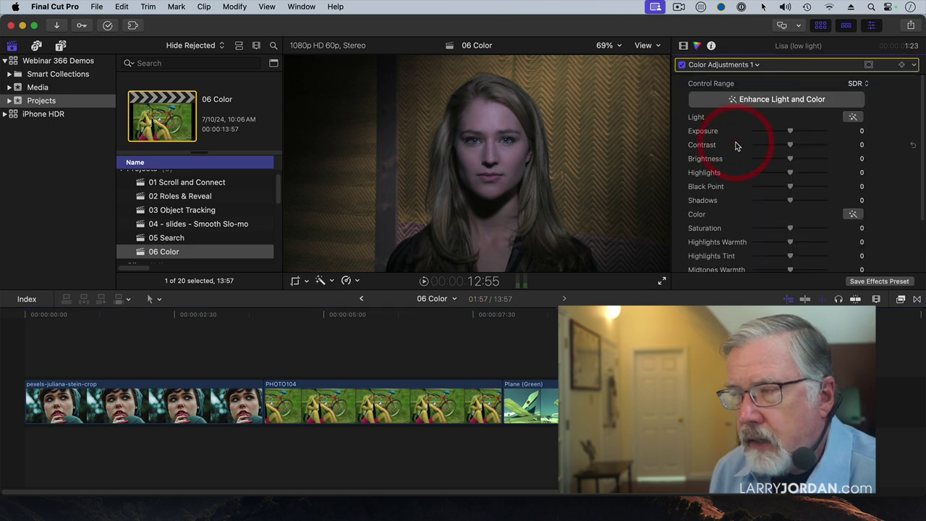
{"action": "left_click", "coordinate": [776, 101]}
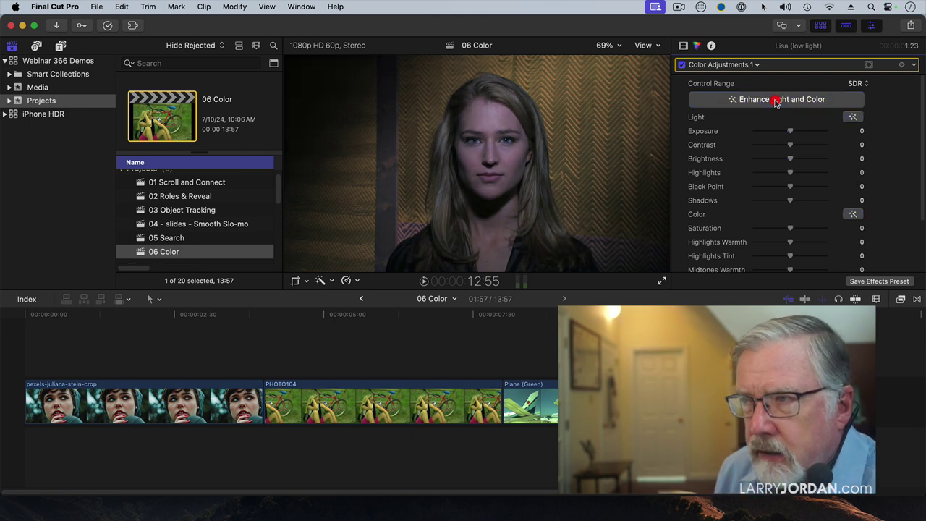
{"action": "left_click", "coordinate": [776, 102]}
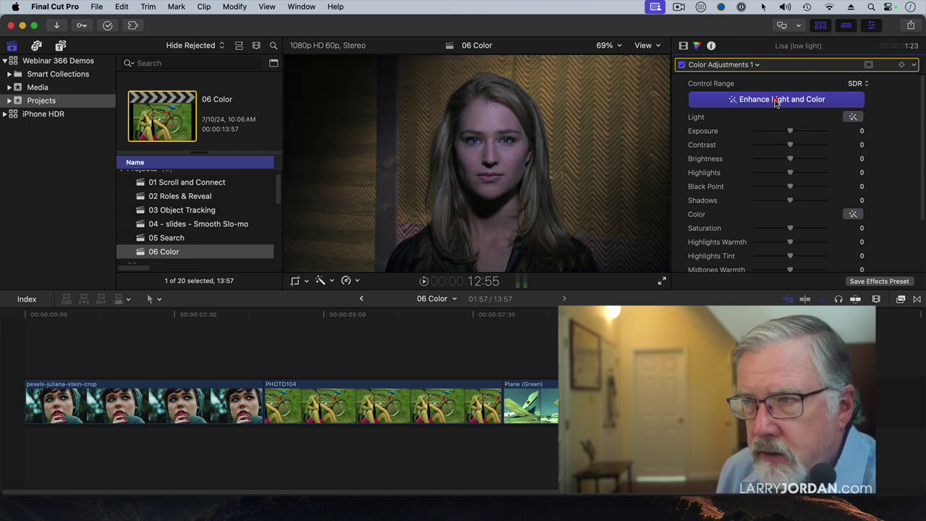
{"action": "left_click", "coordinate": [775, 102]}
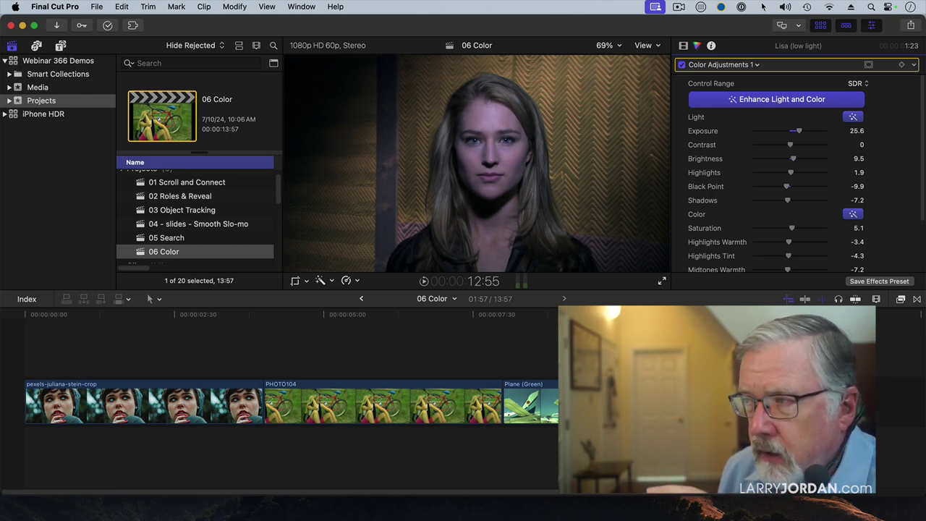
{"action": "left_click", "coordinate": [852, 214]}
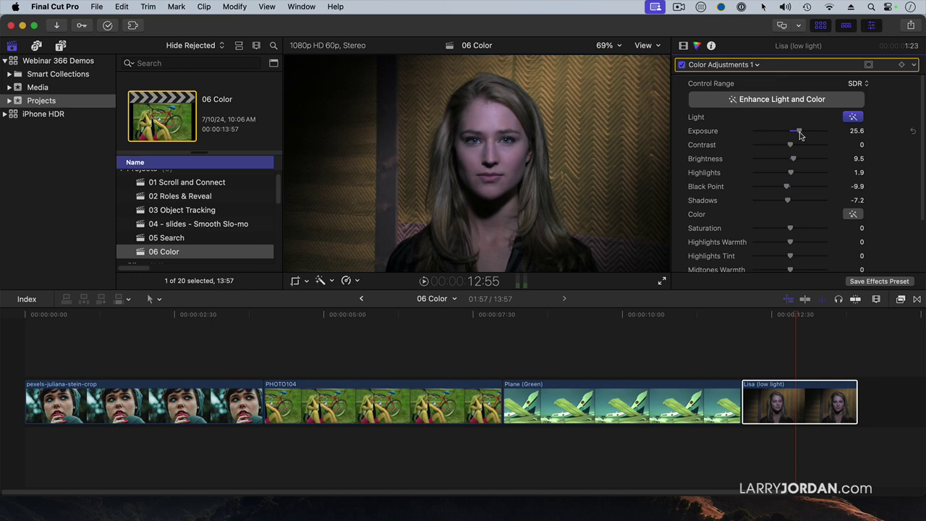
Step: Raise the Lisa clip's Exposure to 37.0 with the slider
{"action": "left_click_drag", "start_coordinate": [800, 132], "coordinate": [806, 132]}
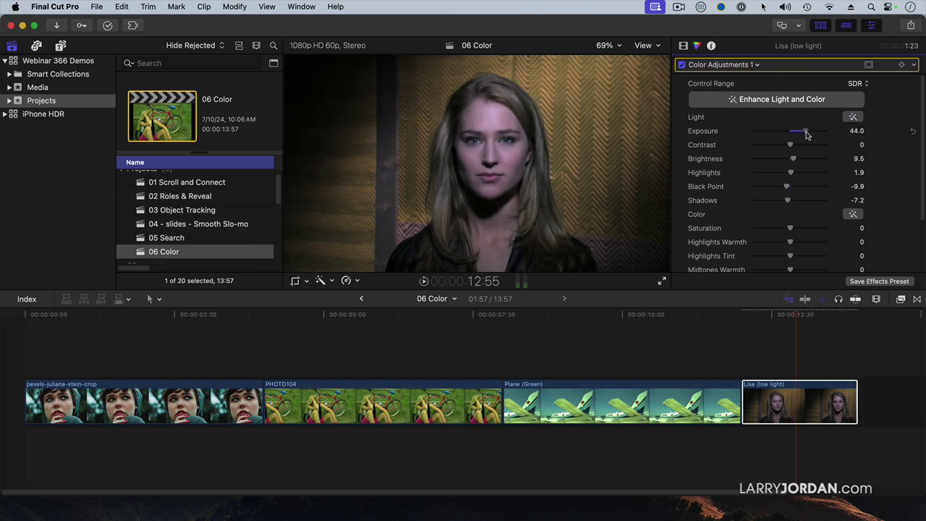
{"action": "left_click", "coordinate": [808, 134]}
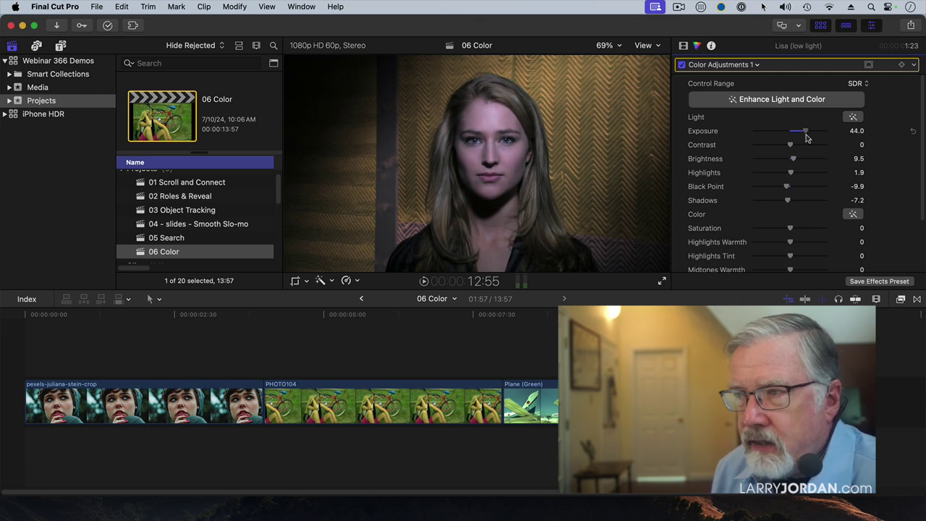
{"action": "left_click_drag", "start_coordinate": [806, 137], "coordinate": [803, 139]}
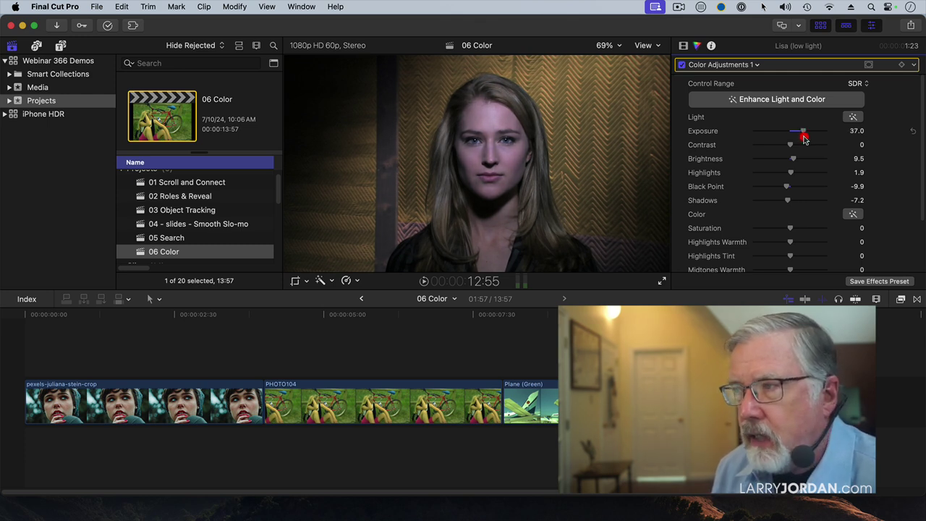
Step: Try Highlights Warmth, Tint and auto colour balance, then reset all colour values to 0
{"action": "scroll", "coordinate": [789, 210], "scroll_direction": "down", "scroll_amount": 1}
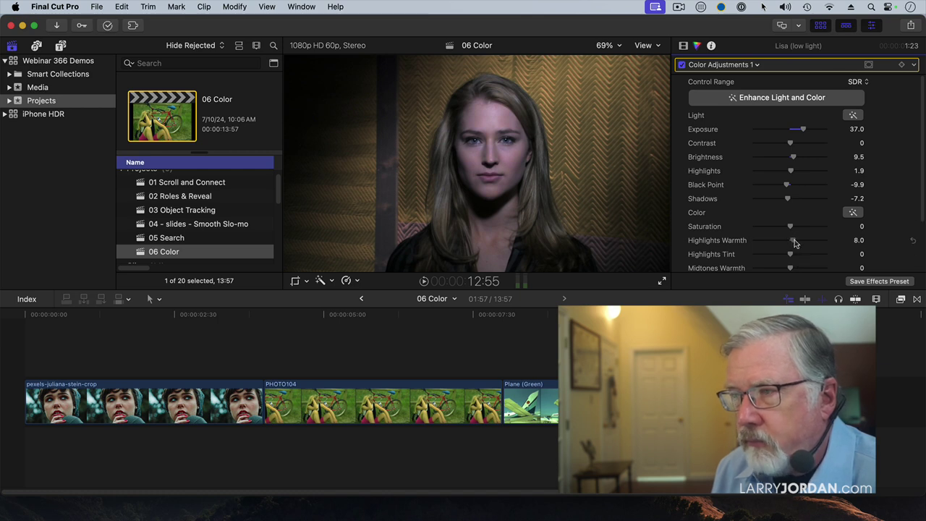
{"action": "mouse_move", "coordinate": [799, 244]}
{"action": "left_mouse_down"}
{"action": "mouse_move", "coordinate": [778, 243]}
{"action": "mouse_move", "coordinate": [798, 242]}
{"action": "left_mouse_up"}
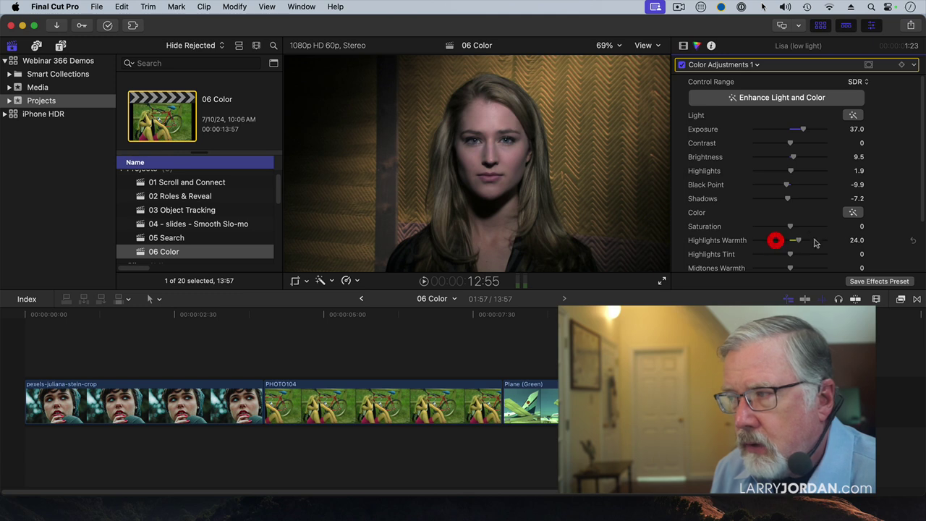
{"action": "left_click", "coordinate": [853, 212]}
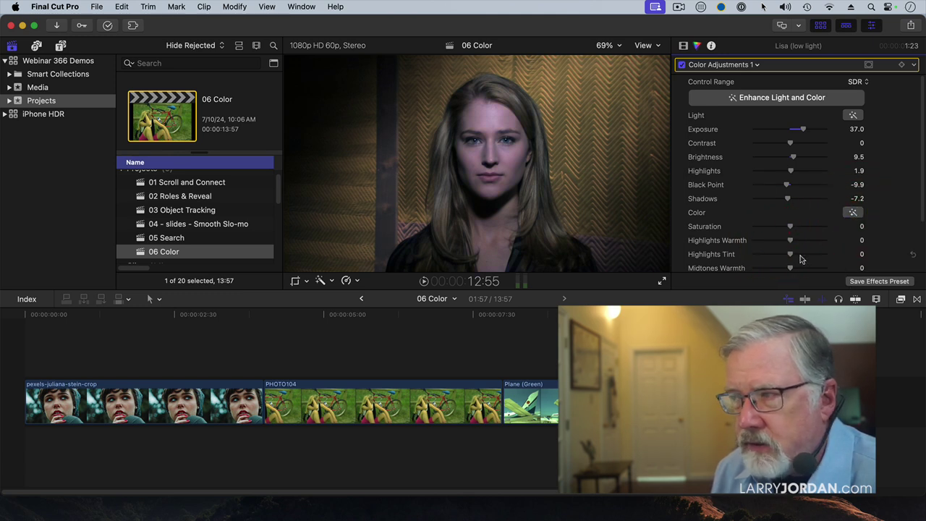
{"action": "left_click", "coordinate": [850, 213]}
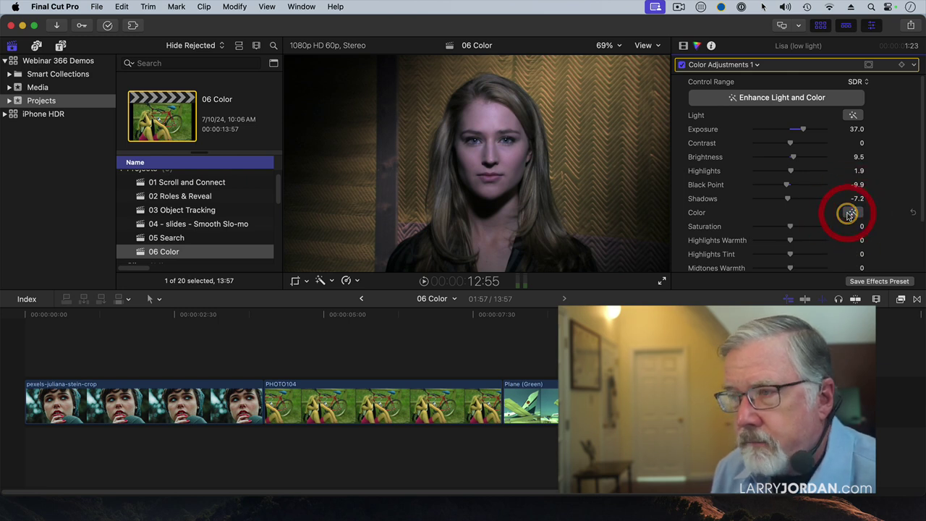
{"action": "scroll", "coordinate": [796, 217], "scroll_direction": "down", "scroll_amount": 1}
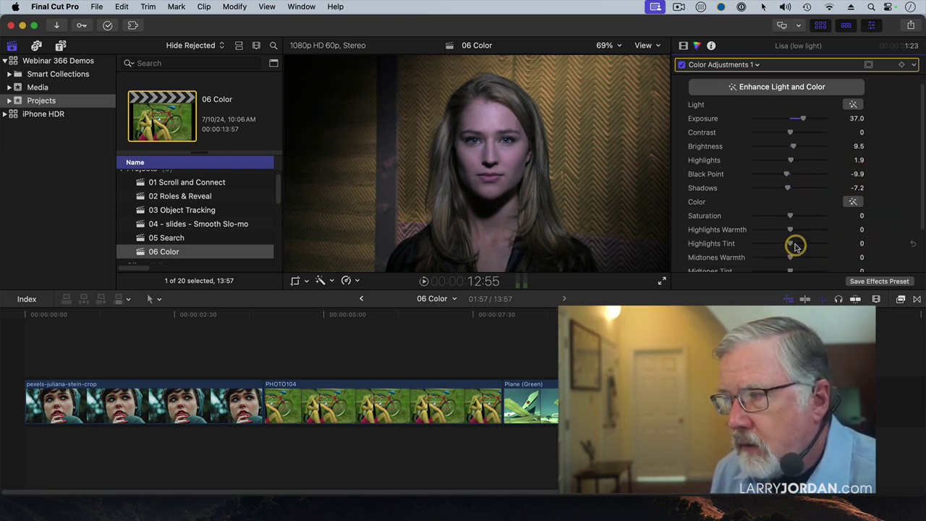
{"action": "left_click_drag", "start_coordinate": [795, 247], "coordinate": [672, 236]}
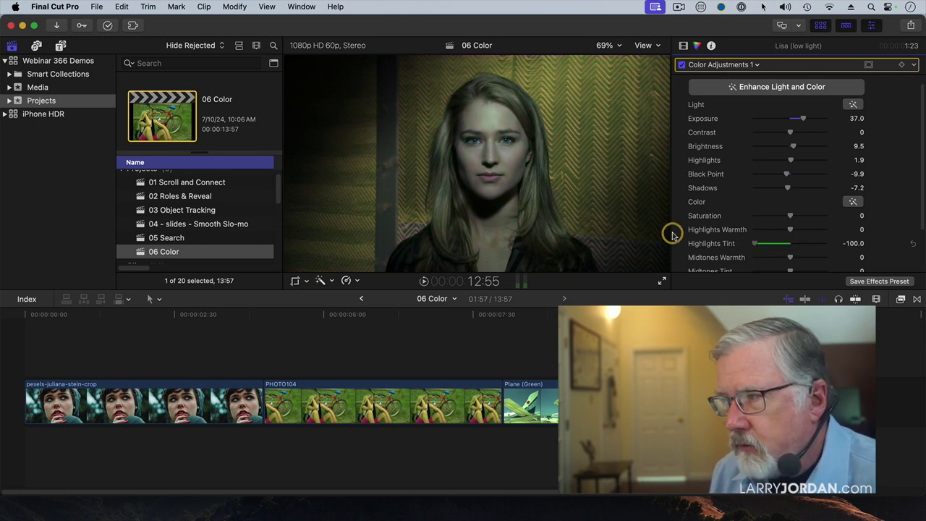
{"action": "left_click", "coordinate": [797, 242]}
{"action": "left_click", "coordinate": [854, 201]}
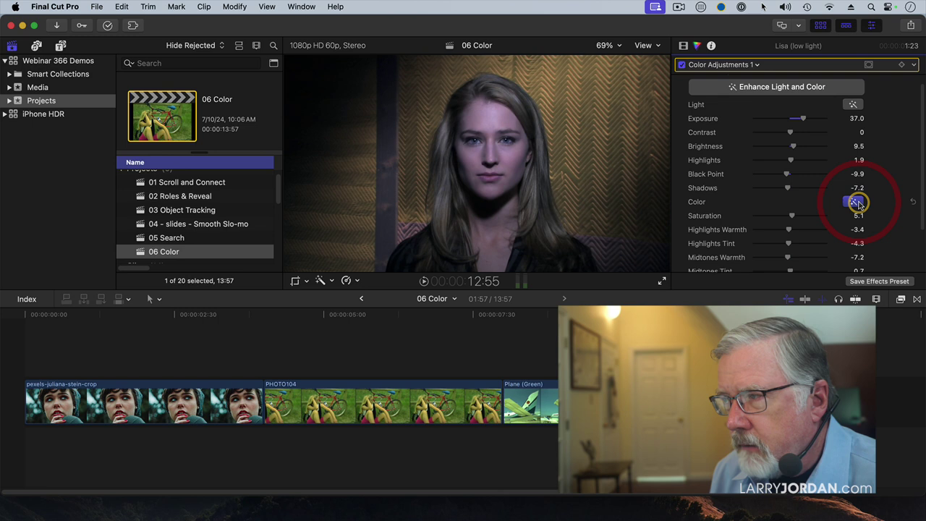
{"action": "left_click", "coordinate": [856, 202]}
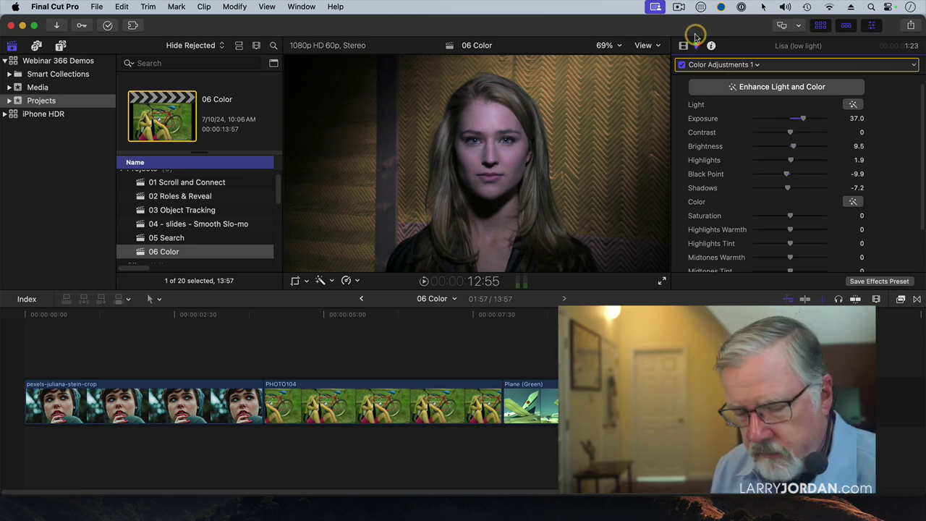
Step: Hide the browser and show the Vectorscope and Luma waveform for the Lisa (low light) clip
{"action": "key", "text": "ctrl+super+1"}
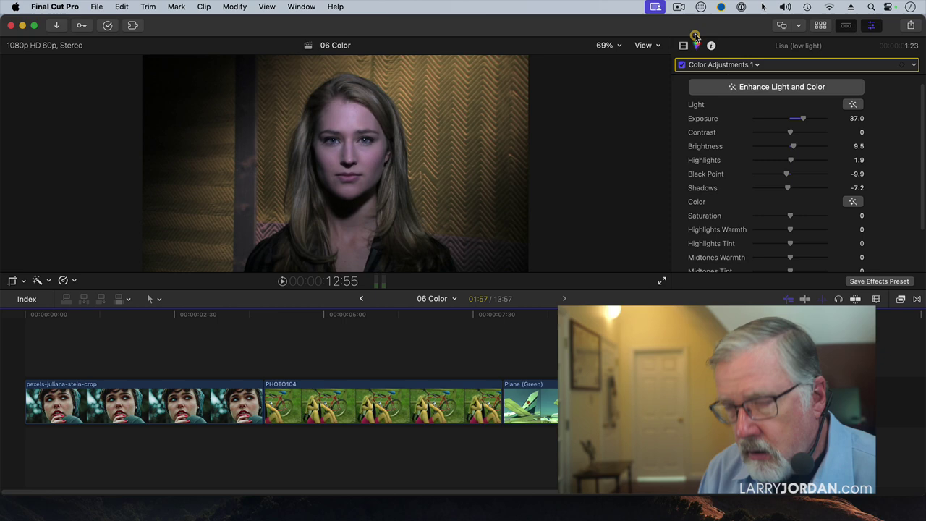
{"action": "key", "text": "super+7"}
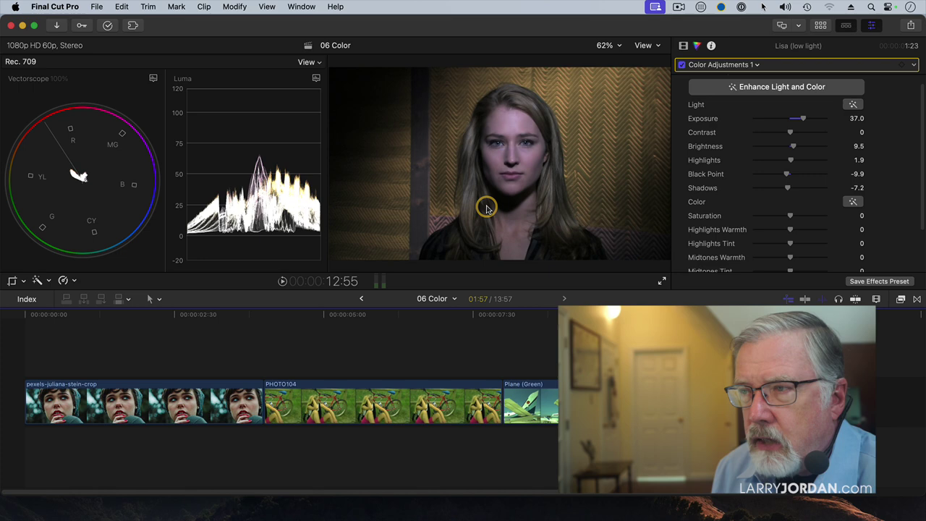
Step: Turn on the on-screen transform controls and set the viewer zoom to 50%
{"action": "left_click", "coordinate": [12, 281]}
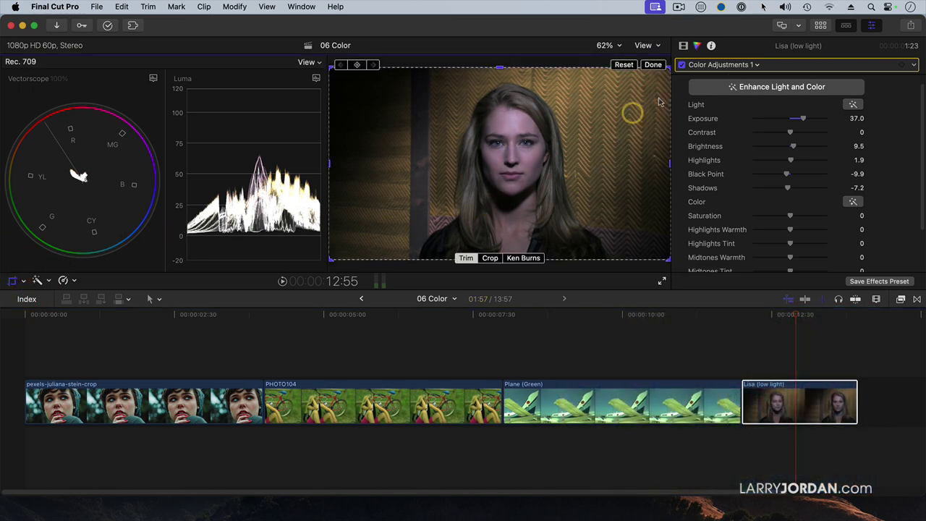
{"action": "left_click_drag", "start_coordinate": [672, 65], "coordinate": [690, 117]}
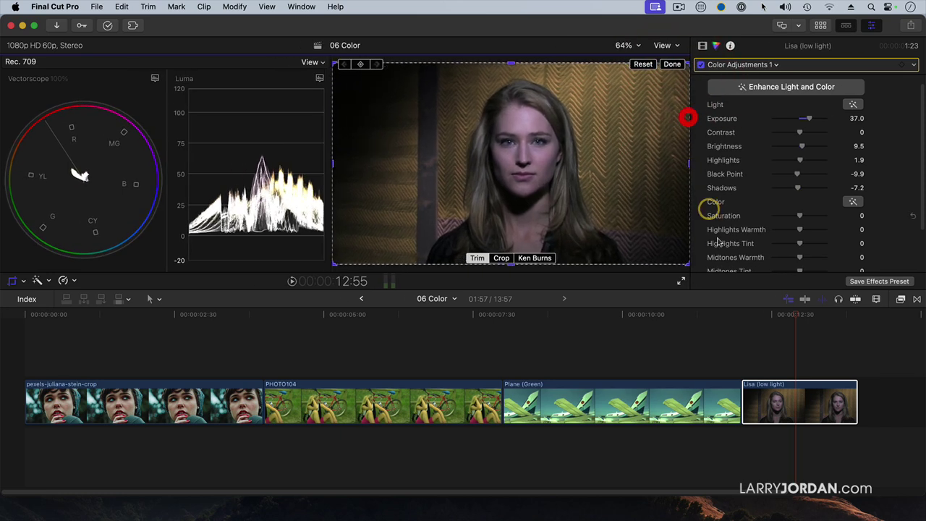
{"action": "left_click", "coordinate": [624, 45]}
{"action": "left_click", "coordinate": [637, 106]}
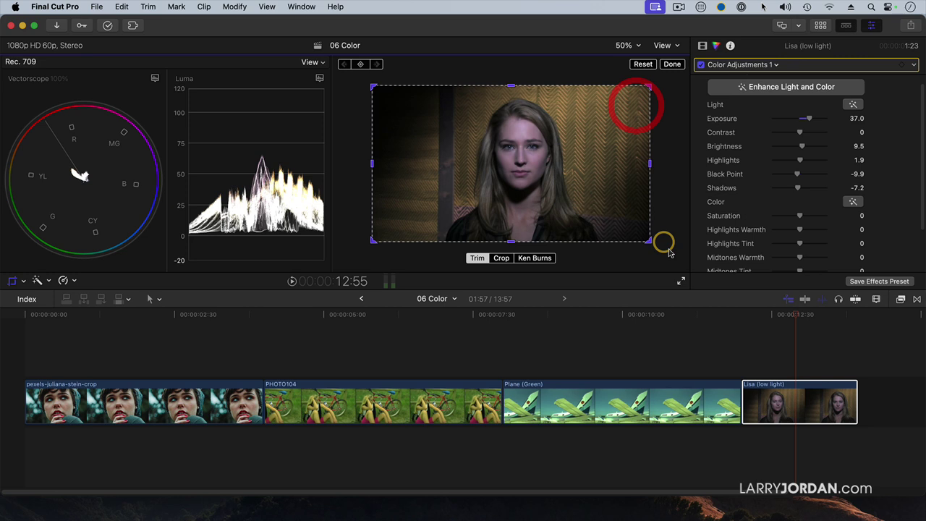
Step: Trim the picture inward to a small skin patch on the chin and neck
{"action": "left_click_drag", "start_coordinate": [646, 240], "coordinate": [562, 189]}
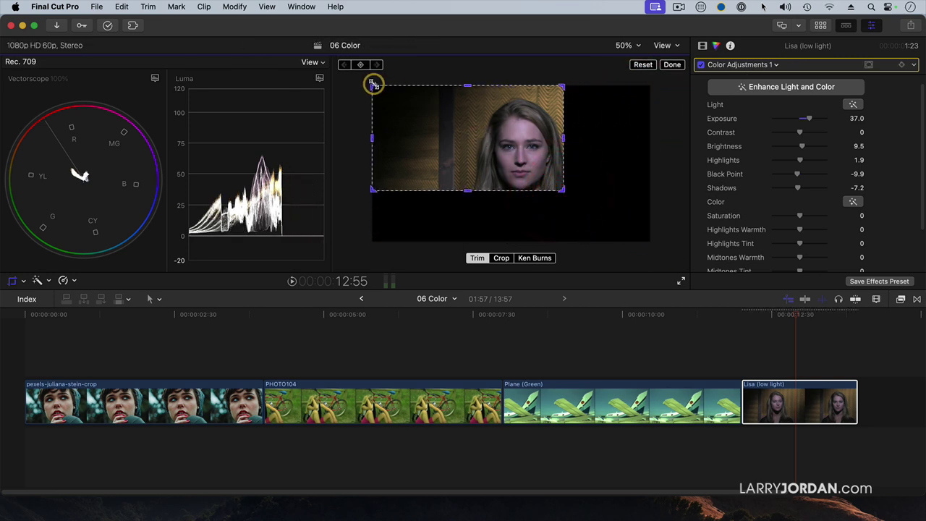
{"action": "left_click_drag", "start_coordinate": [373, 86], "coordinate": [490, 114]}
{"action": "left_click", "coordinate": [529, 149]}
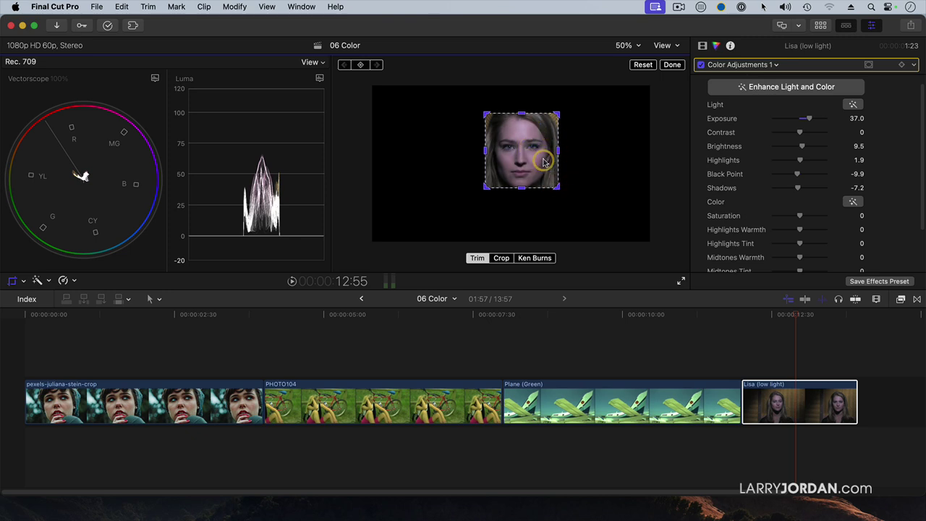
{"action": "left_click_drag", "start_coordinate": [536, 164], "coordinate": [527, 215]}
{"action": "left_click_drag", "start_coordinate": [488, 176], "coordinate": [521, 209]}
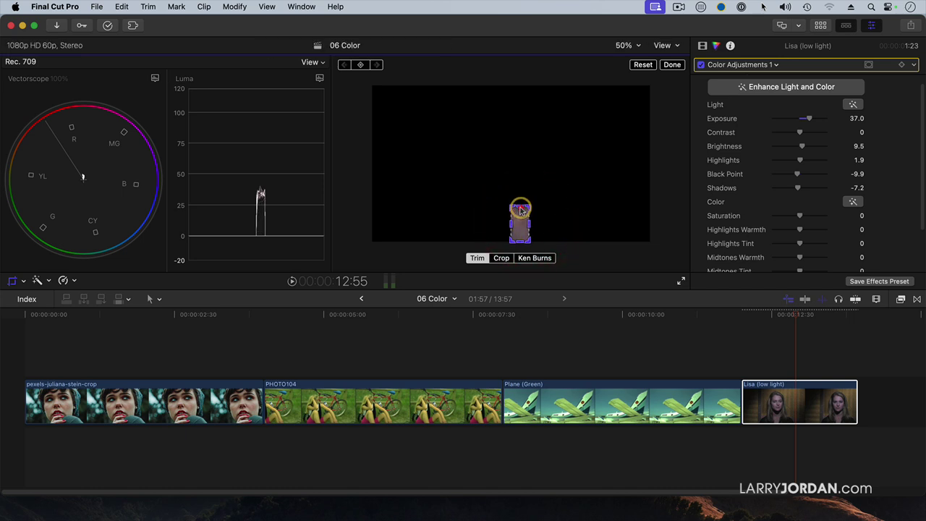
{"action": "left_click", "coordinate": [521, 212]}
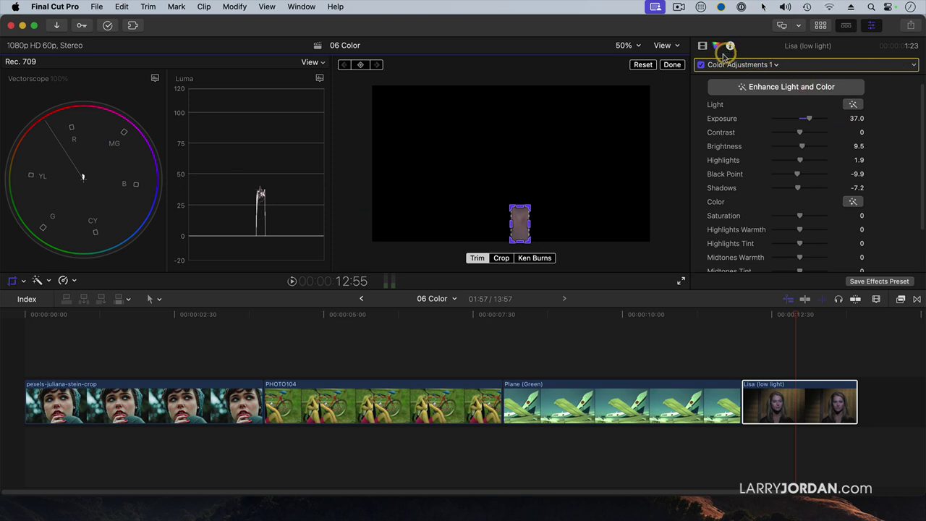
Step: Add a Color Wheels correction and rotate its Hue to 341° to shift the skin tone
{"action": "left_click", "coordinate": [778, 65]}
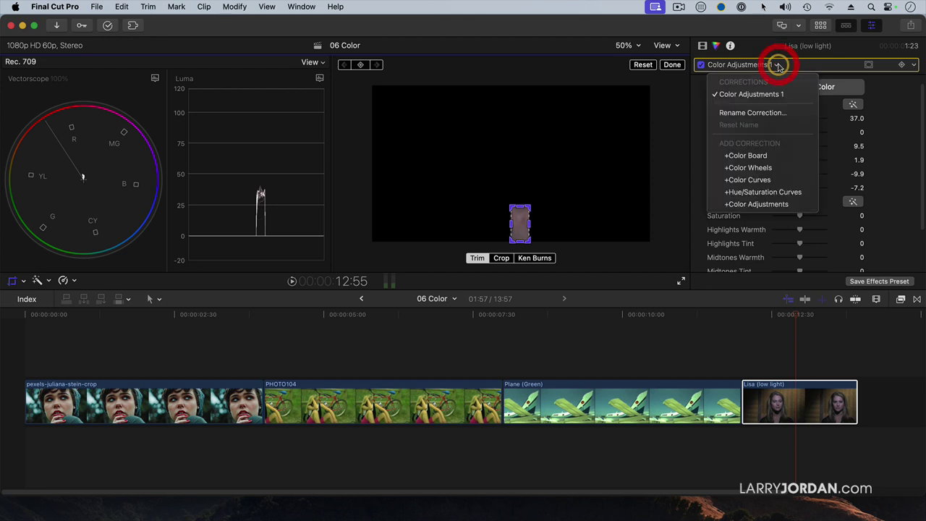
{"action": "left_click", "coordinate": [774, 169]}
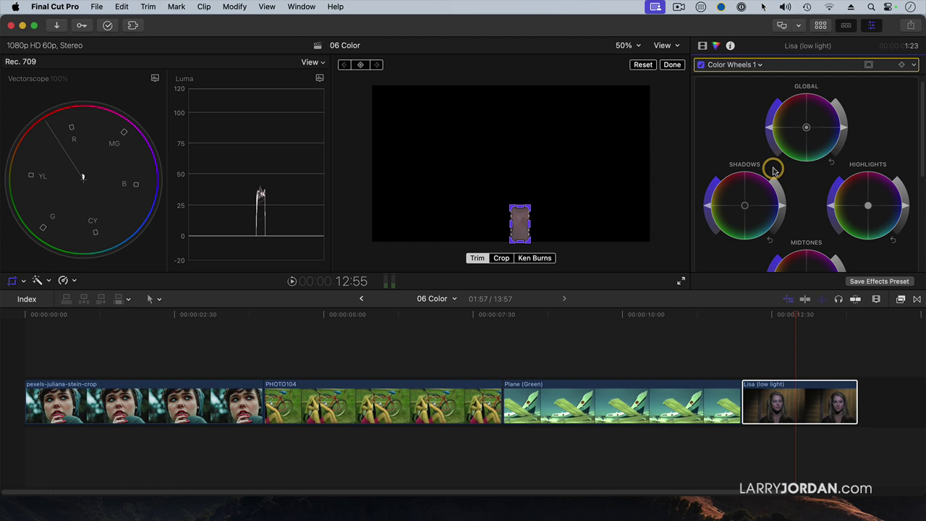
{"action": "scroll", "coordinate": [774, 171], "scroll_direction": "down", "scroll_amount": 5}
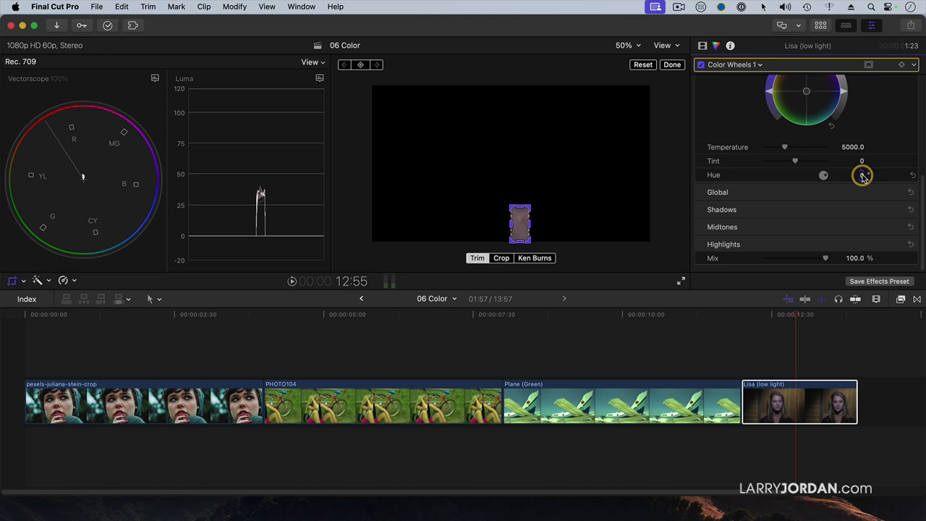
{"action": "left_click_drag", "start_coordinate": [863, 177], "coordinate": [862, 174]}
{"action": "left_click_drag", "start_coordinate": [863, 175], "coordinate": [863, 175]}
{"action": "left_click_drag", "start_coordinate": [862, 175], "coordinate": [862, 176]}
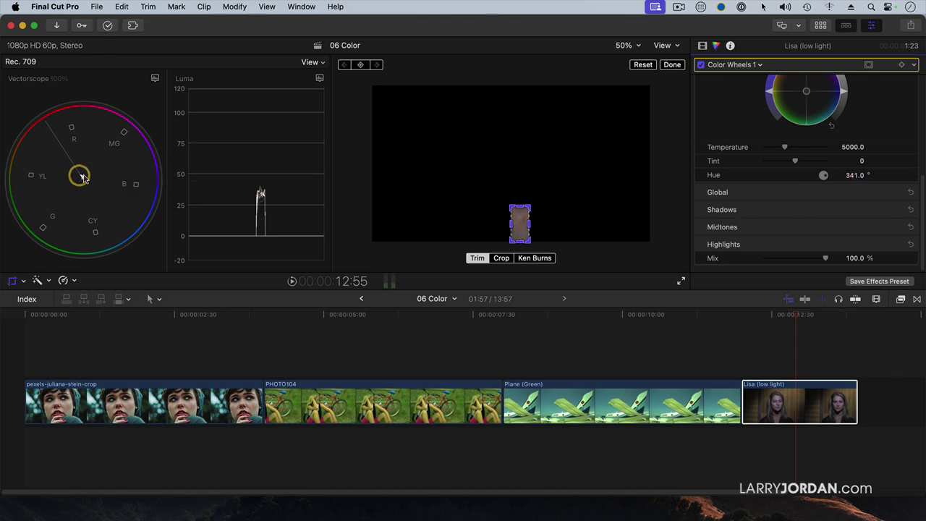
{"action": "mouse_move", "coordinate": [324, 220]}
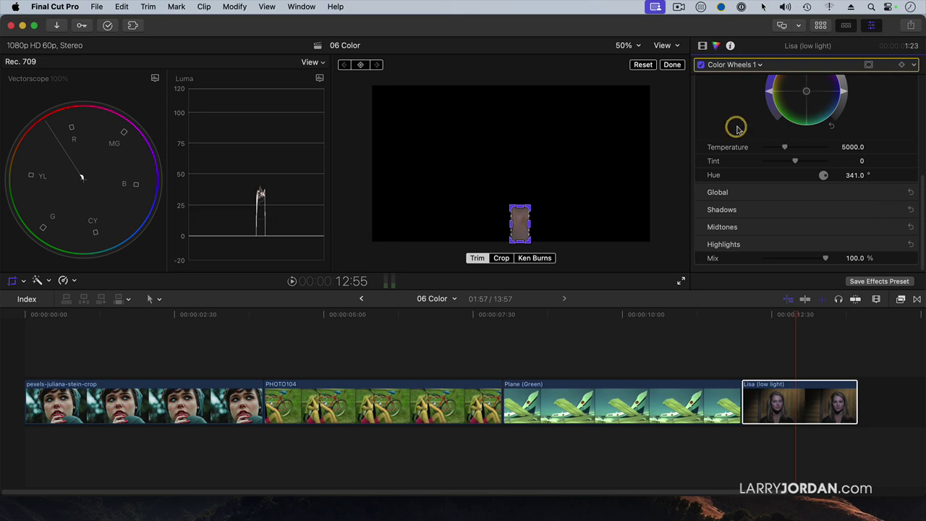
Step: Try lowering Midtones saturation, then restore it along with the full uncropped frame
{"action": "scroll", "coordinate": [737, 129], "scroll_direction": "up", "scroll_amount": 3}
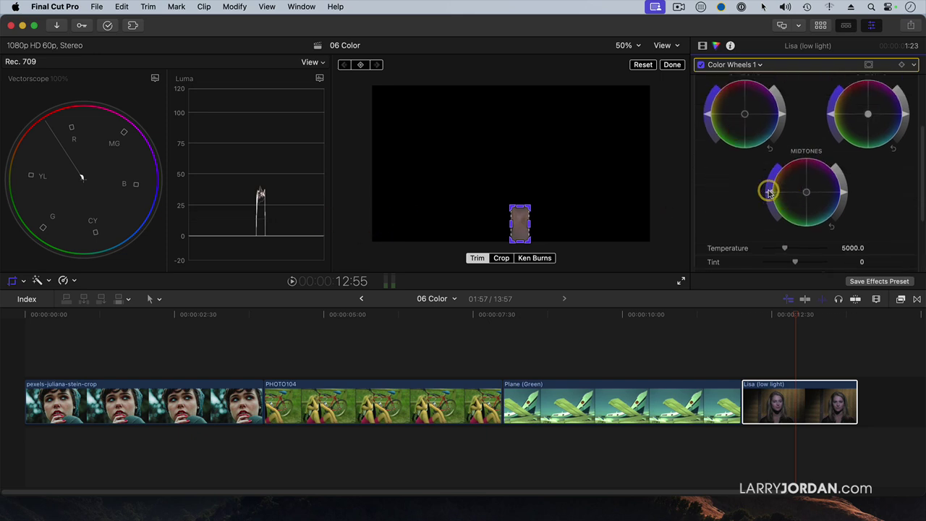
{"action": "left_click_drag", "start_coordinate": [769, 191], "coordinate": [769, 181]}
{"action": "left_click", "coordinate": [642, 64]}
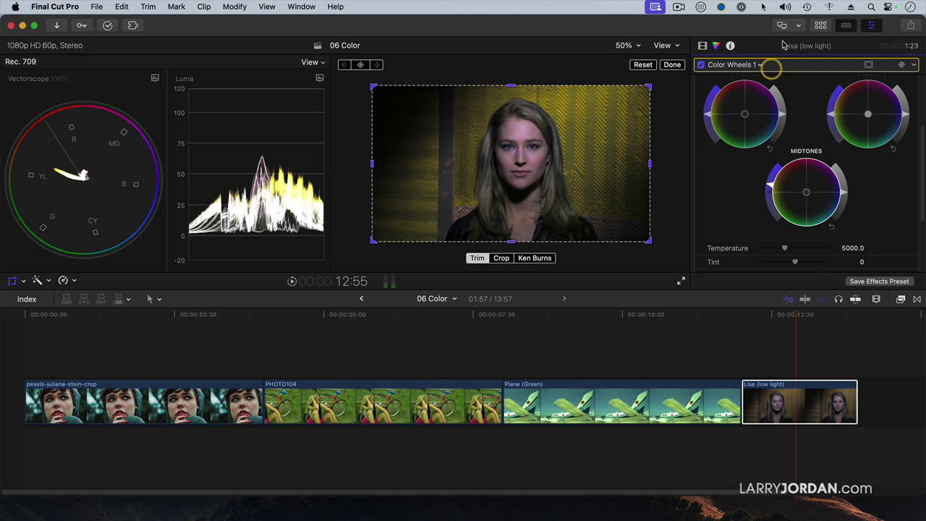
Step: Toggle the clip's colour effects off and on to compare, leaving them enabled
{"action": "left_click", "coordinate": [702, 46]}
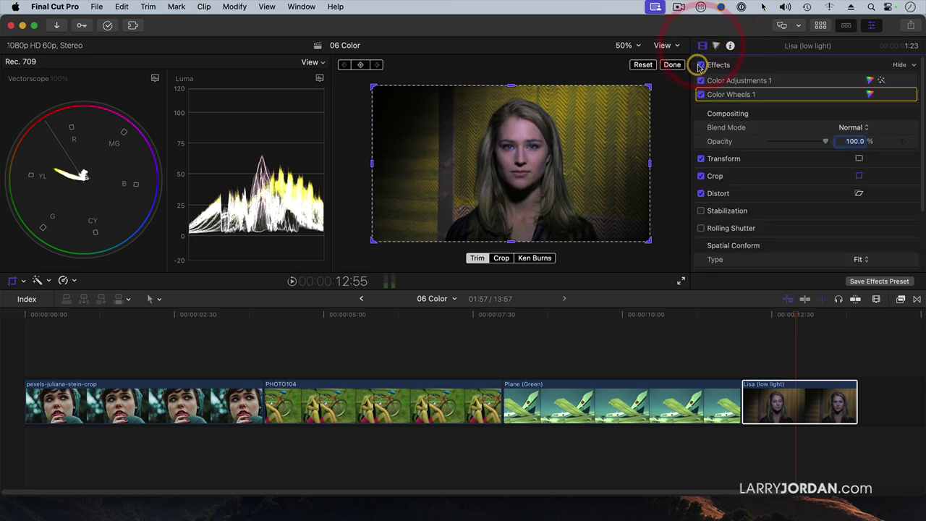
{"action": "left_click", "coordinate": [700, 65]}
{"action": "left_click", "coordinate": [700, 65]}
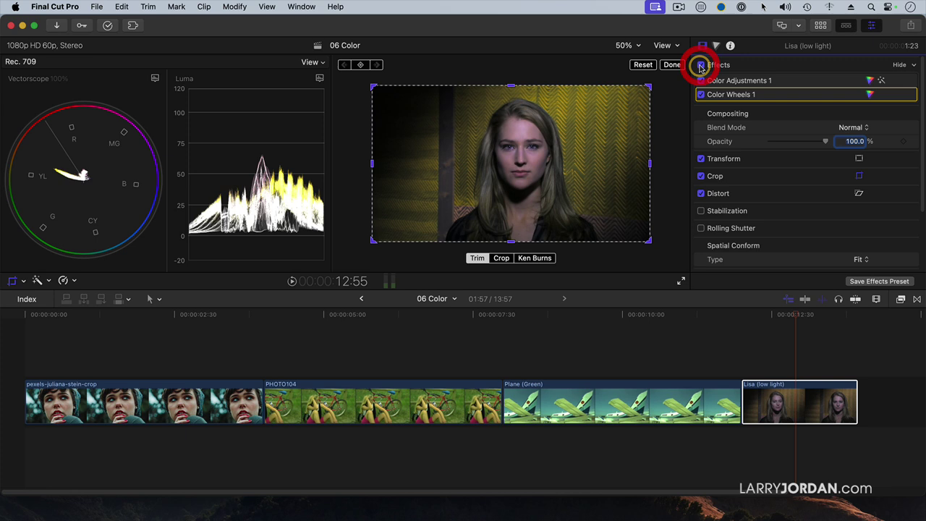
{"action": "left_click", "coordinate": [700, 66]}
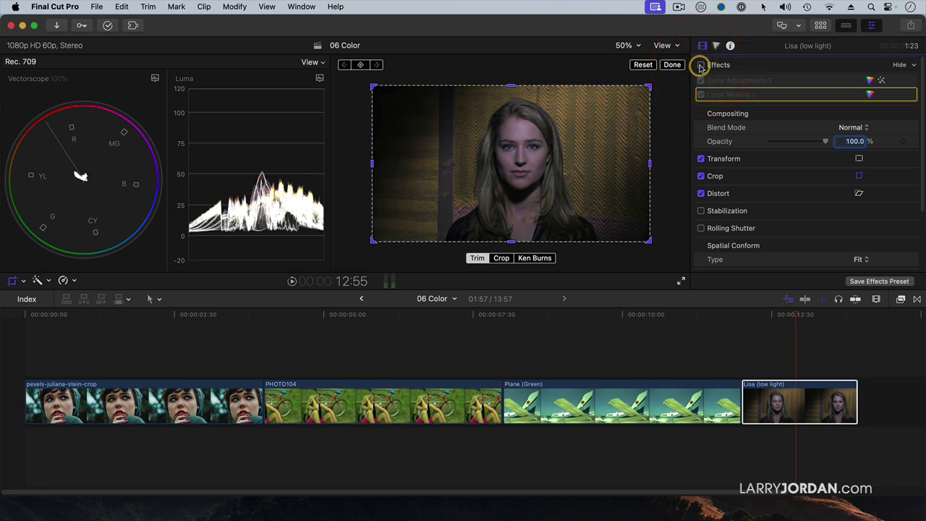
{"action": "left_click", "coordinate": [701, 66]}
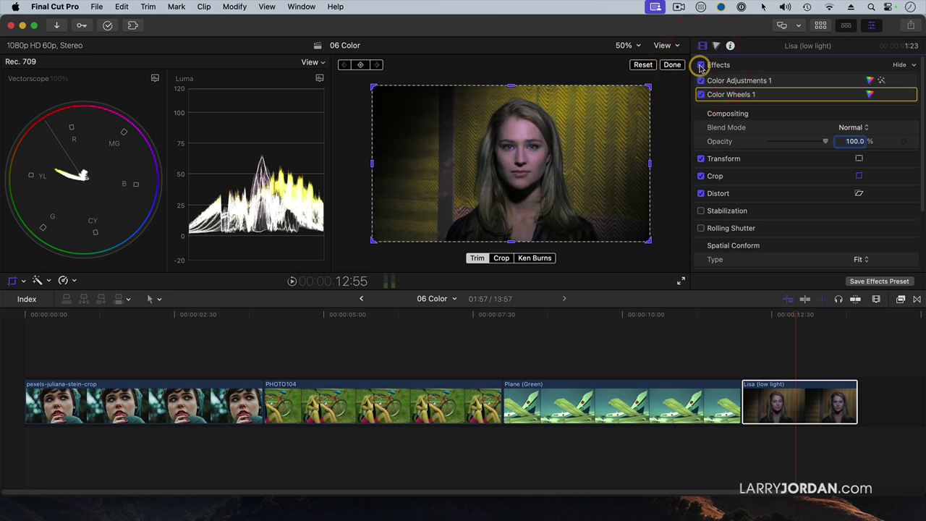
Step: Set the Color Wheels 1 Hue value back to 0°
{"action": "double_click", "coordinate": [774, 94]}
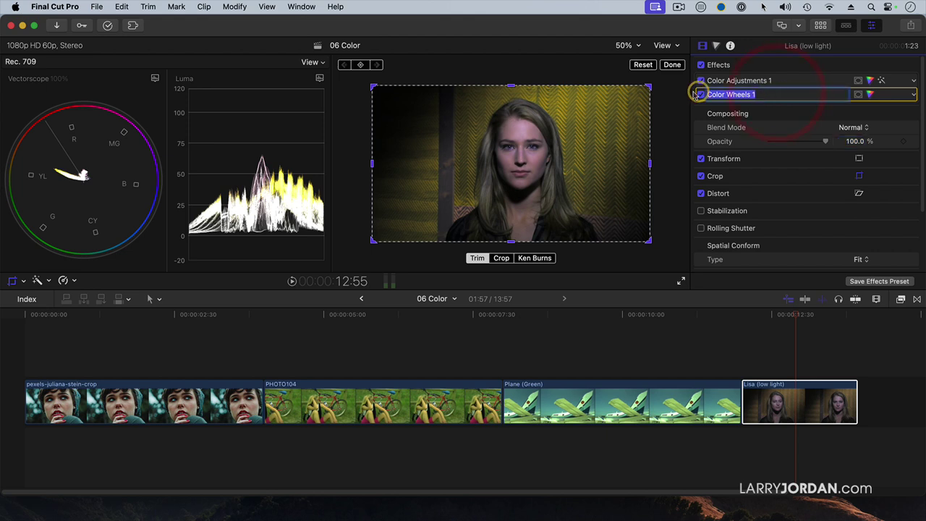
{"action": "left_click", "coordinate": [716, 44]}
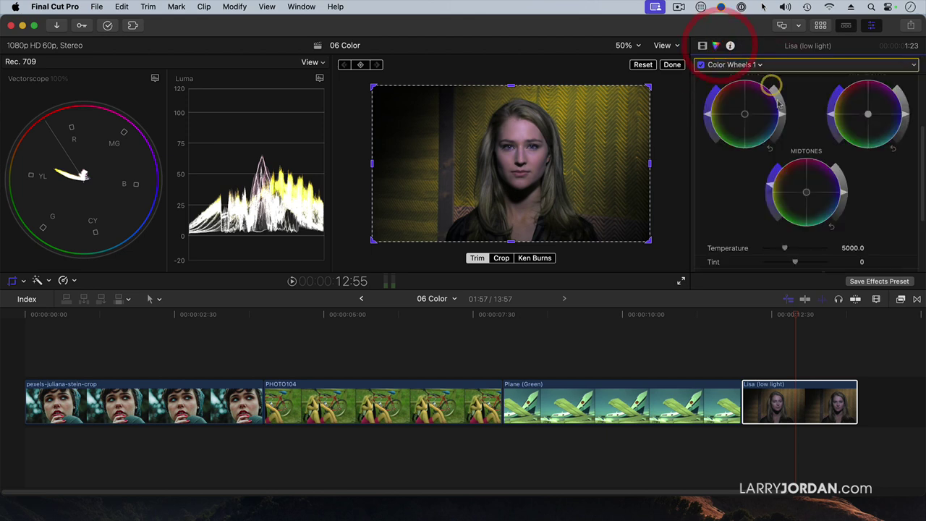
{"action": "scroll", "coordinate": [809, 147], "scroll_direction": "down", "scroll_amount": 5}
{"action": "left_click", "coordinate": [855, 177]}
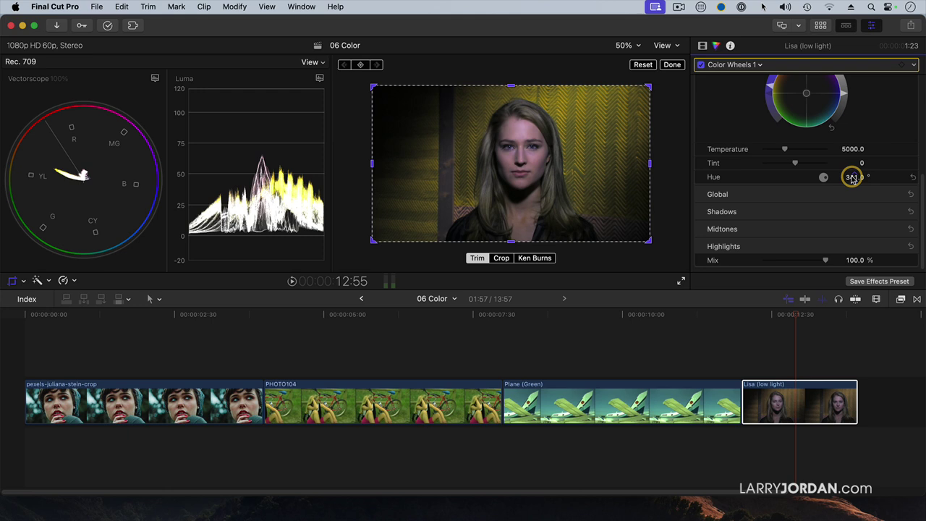
{"action": "type", "text": "0"}
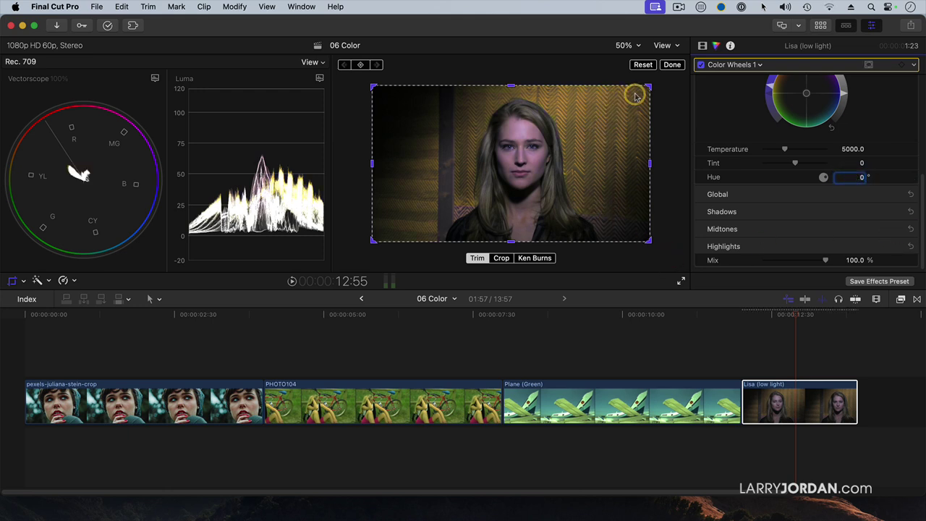
Step: Trim the frame to a thin strip of skin and push the midtones toward yellow
{"action": "left_click_drag", "start_coordinate": [646, 87], "coordinate": [532, 200]}
{"action": "left_click_drag", "start_coordinate": [373, 224], "coordinate": [515, 229]}
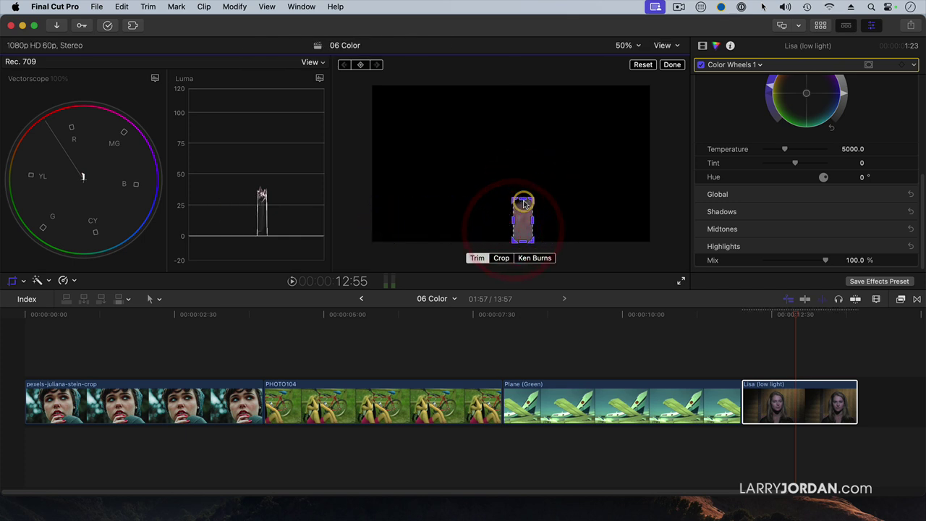
{"action": "left_click_drag", "start_coordinate": [521, 198], "coordinate": [521, 209]}
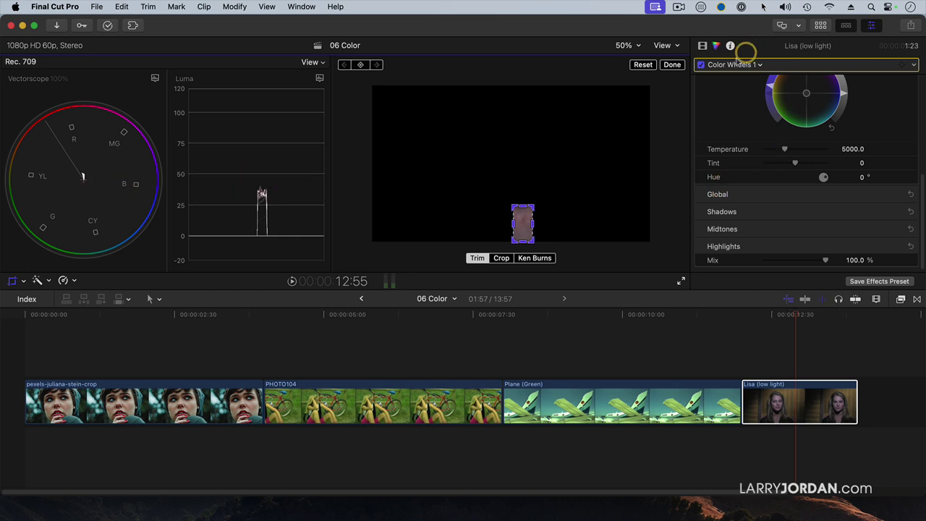
{"action": "scroll", "coordinate": [734, 93], "scroll_direction": "up", "scroll_amount": 4}
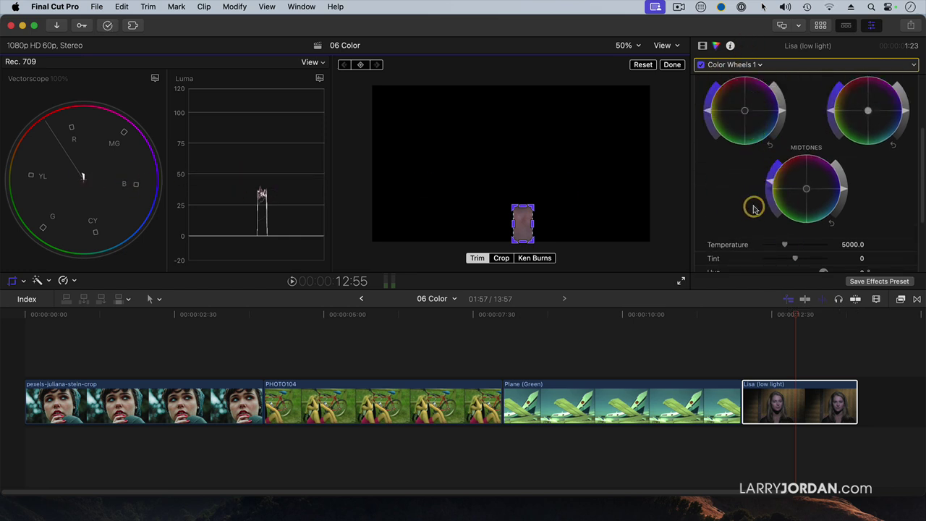
{"action": "mouse_move", "coordinate": [810, 190]}
{"action": "left_mouse_down"}
{"action": "mouse_move", "coordinate": [780, 190]}
{"action": "mouse_move", "coordinate": [792, 180]}
{"action": "mouse_move", "coordinate": [772, 185]}
{"action": "left_mouse_up"}
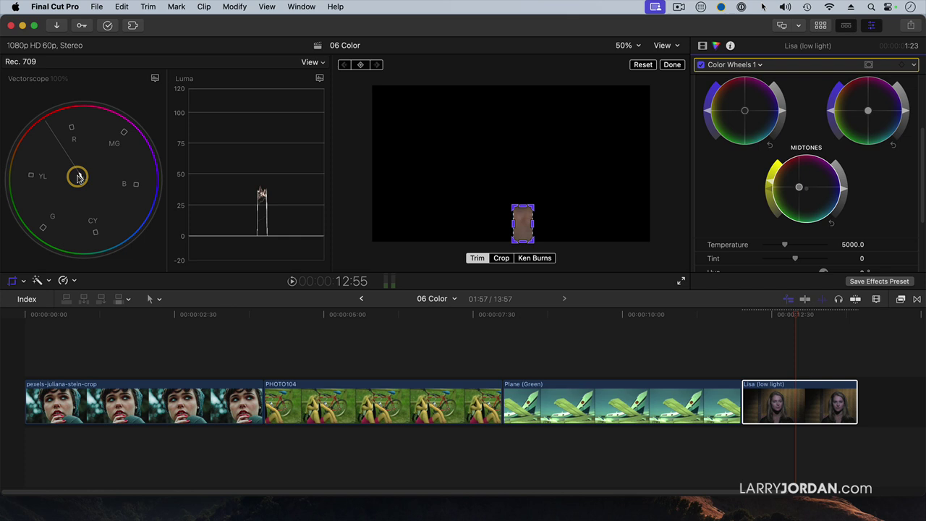
Step: Reset the trim, nudge shadows slightly toward magenta, then toggle the video effects off and on to compare
{"action": "left_click", "coordinate": [642, 65]}
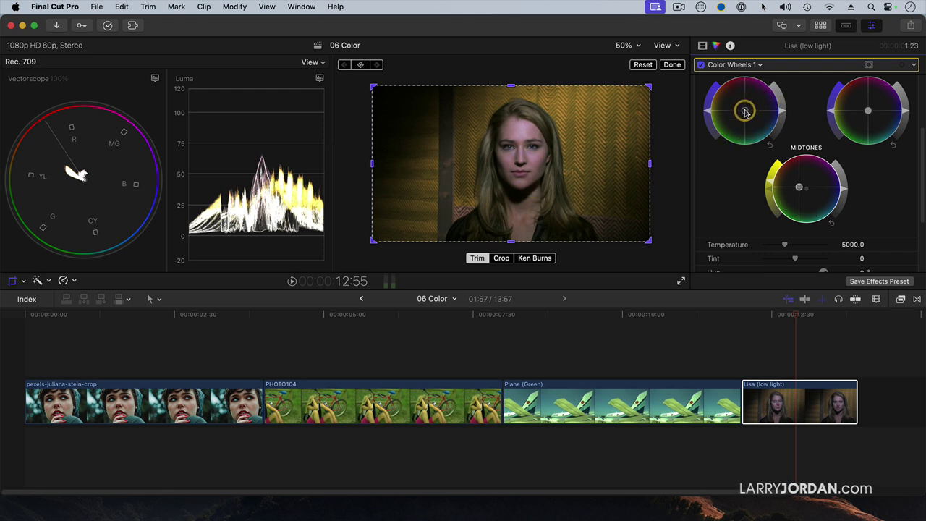
{"action": "left_click_drag", "start_coordinate": [745, 111], "coordinate": [752, 104]}
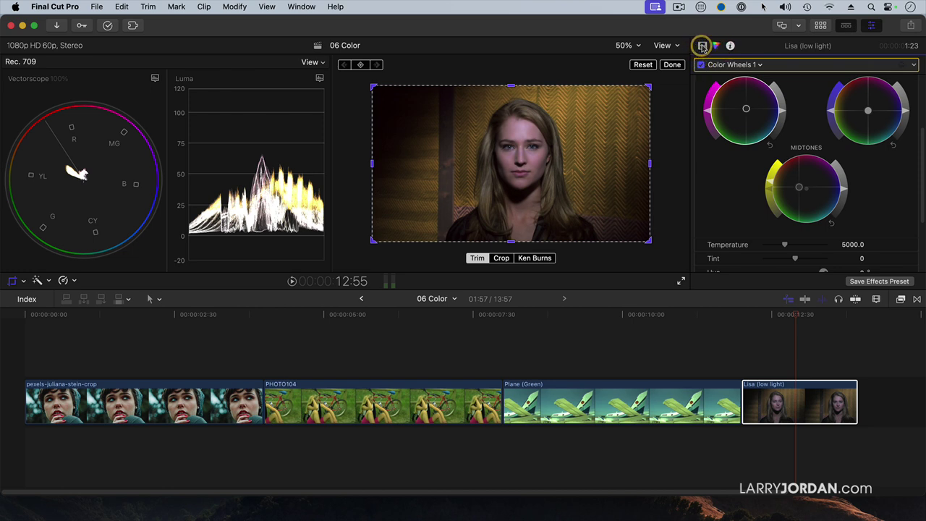
{"action": "left_click", "coordinate": [703, 46]}
{"action": "left_click", "coordinate": [701, 65]}
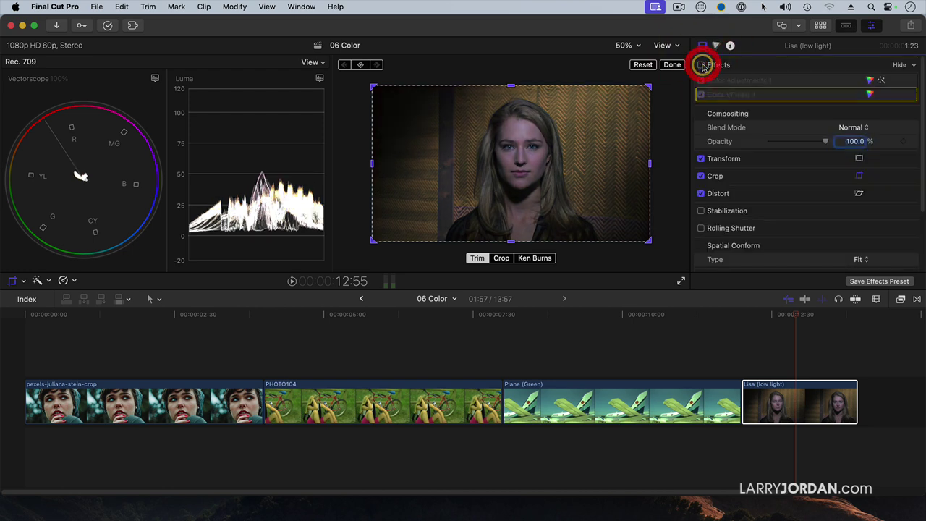
{"action": "left_click", "coordinate": [701, 65]}
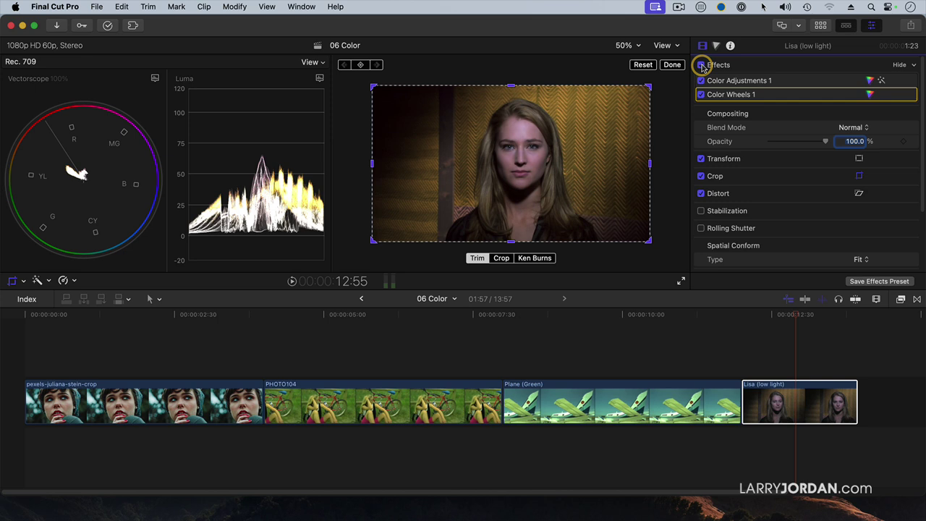
{"action": "left_click", "coordinate": [701, 65]}
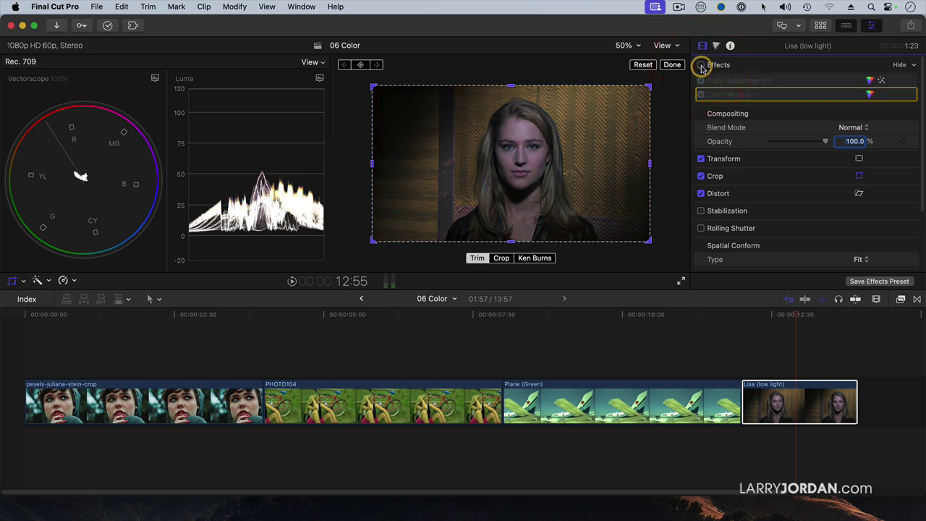
{"action": "left_click", "coordinate": [701, 65]}
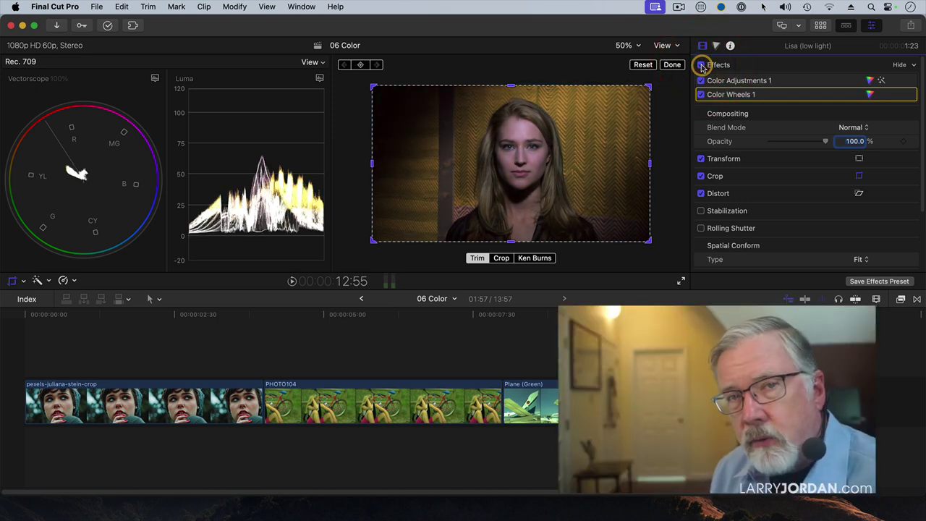